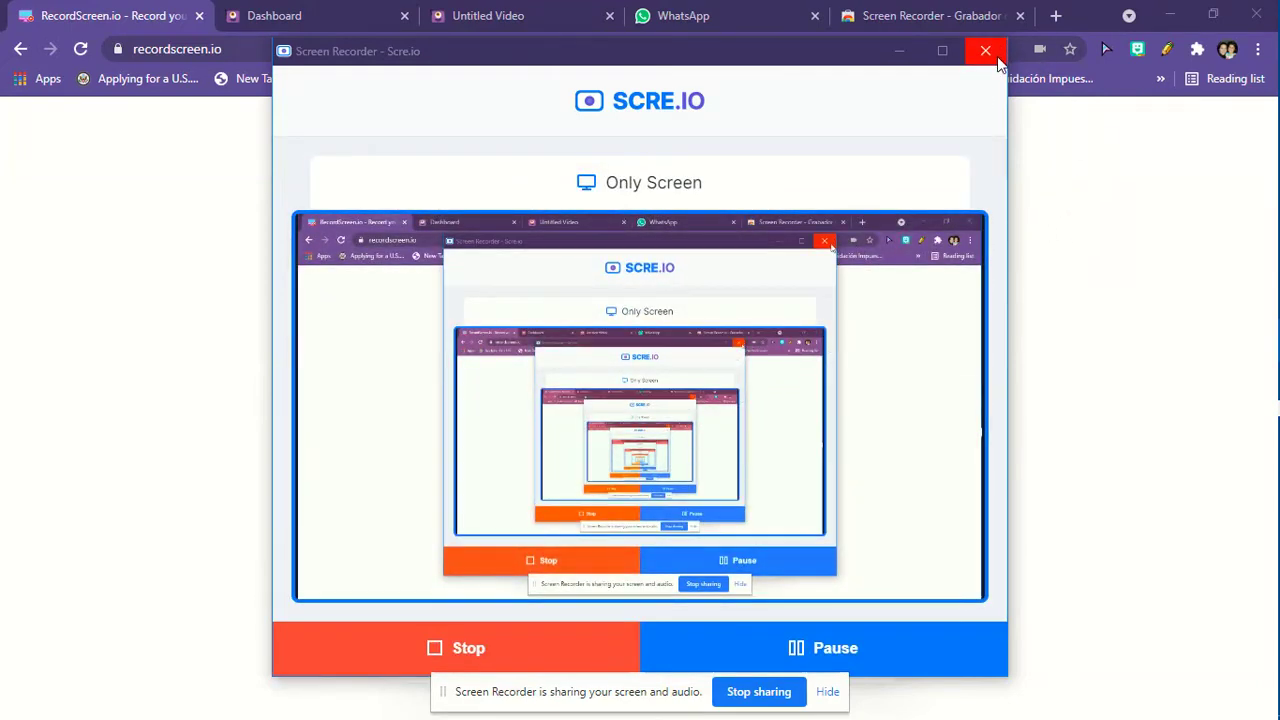
Close the screen recorder, confirm leaving, then play the finished recording full screen
click(996, 58)
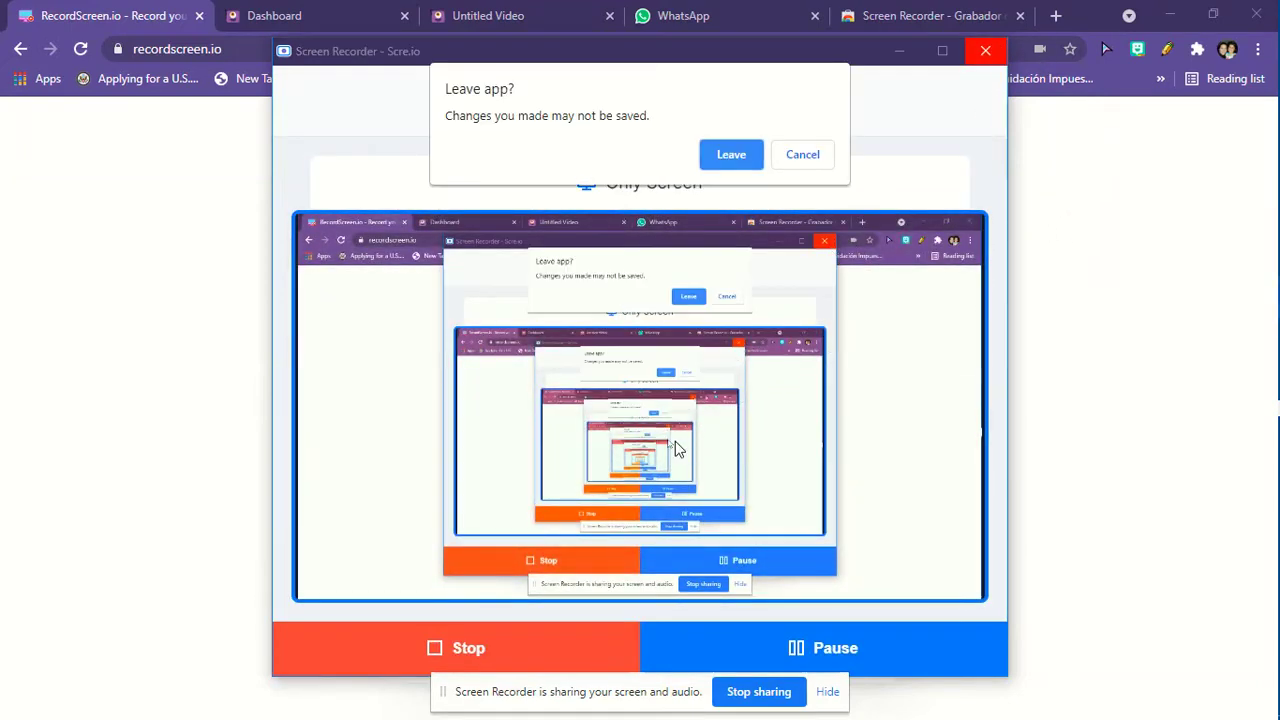
click(802, 155)
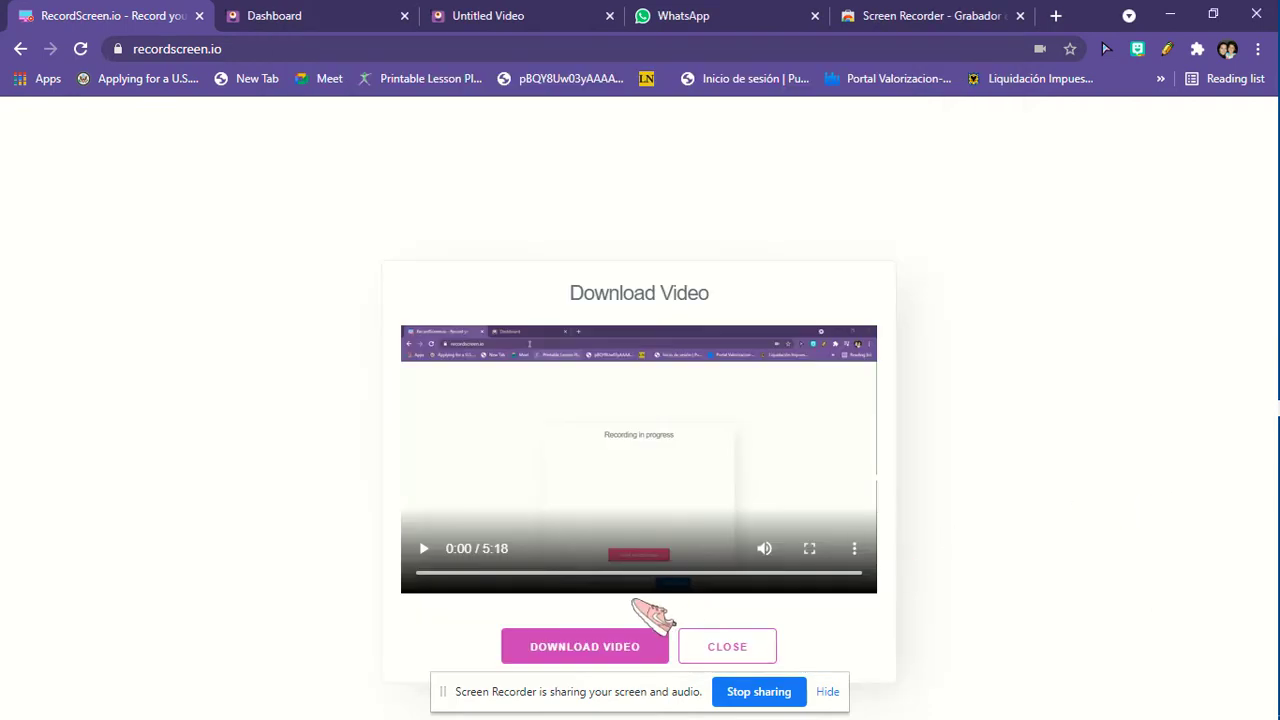
click(809, 548)
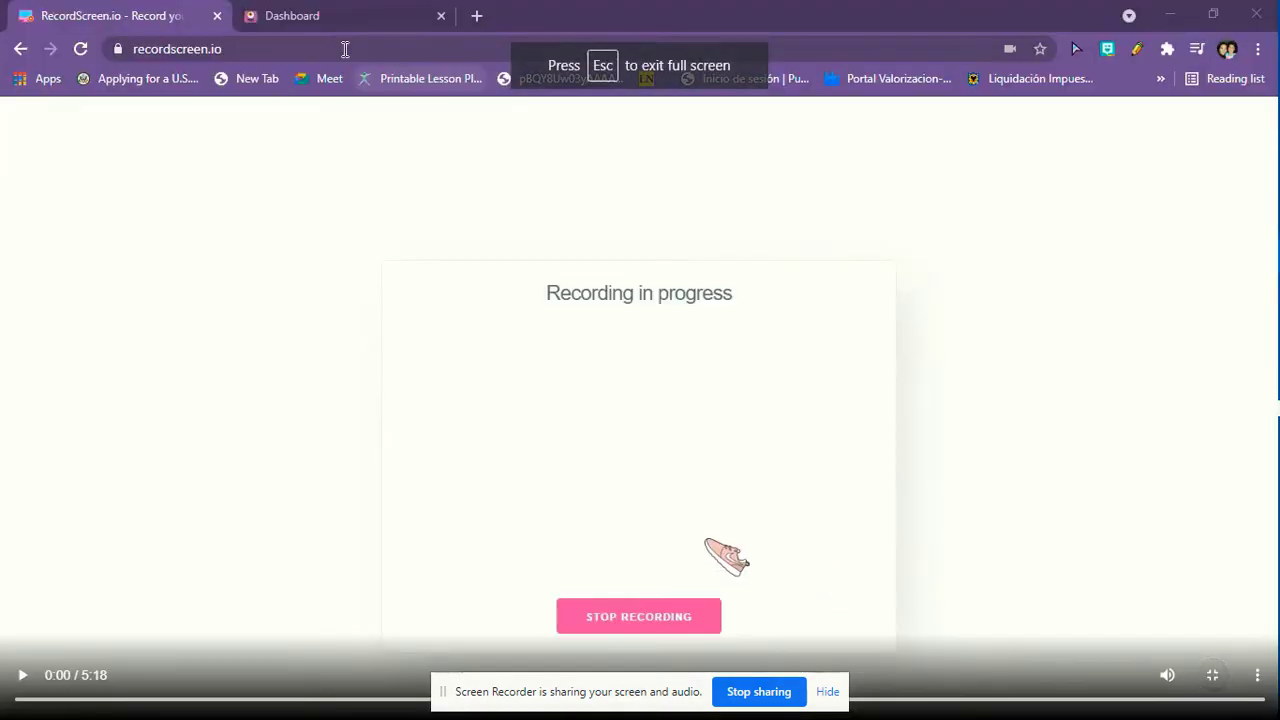
click(24, 676)
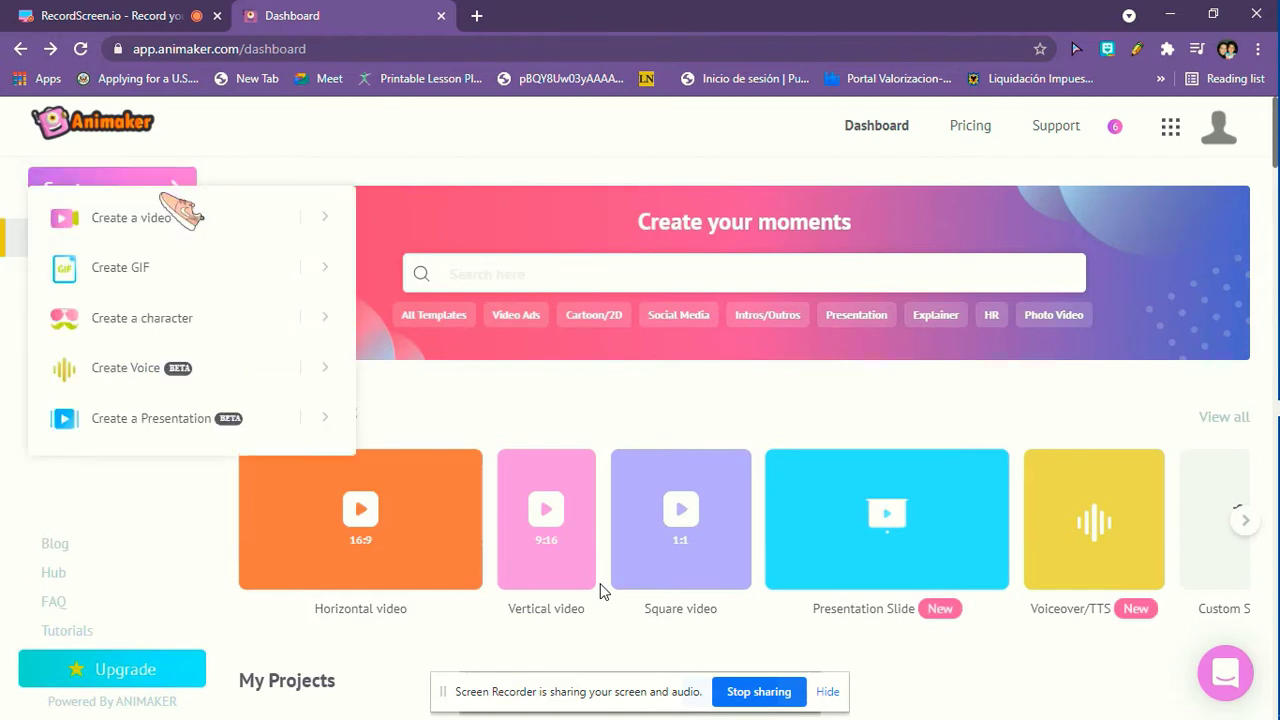
Choose Create a video from the Animaker dashboard's Create menu
click(168, 220)
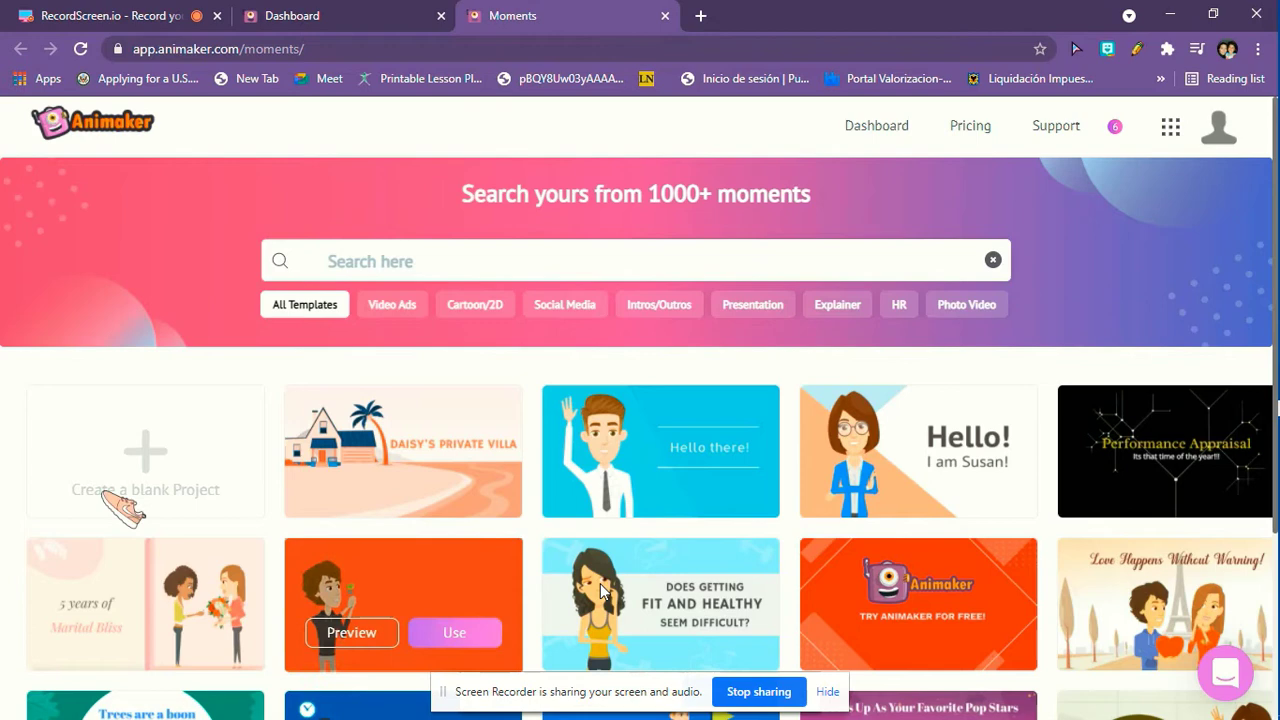
Start a blank project with the Horizontal 16:9 video size
click(214, 432)
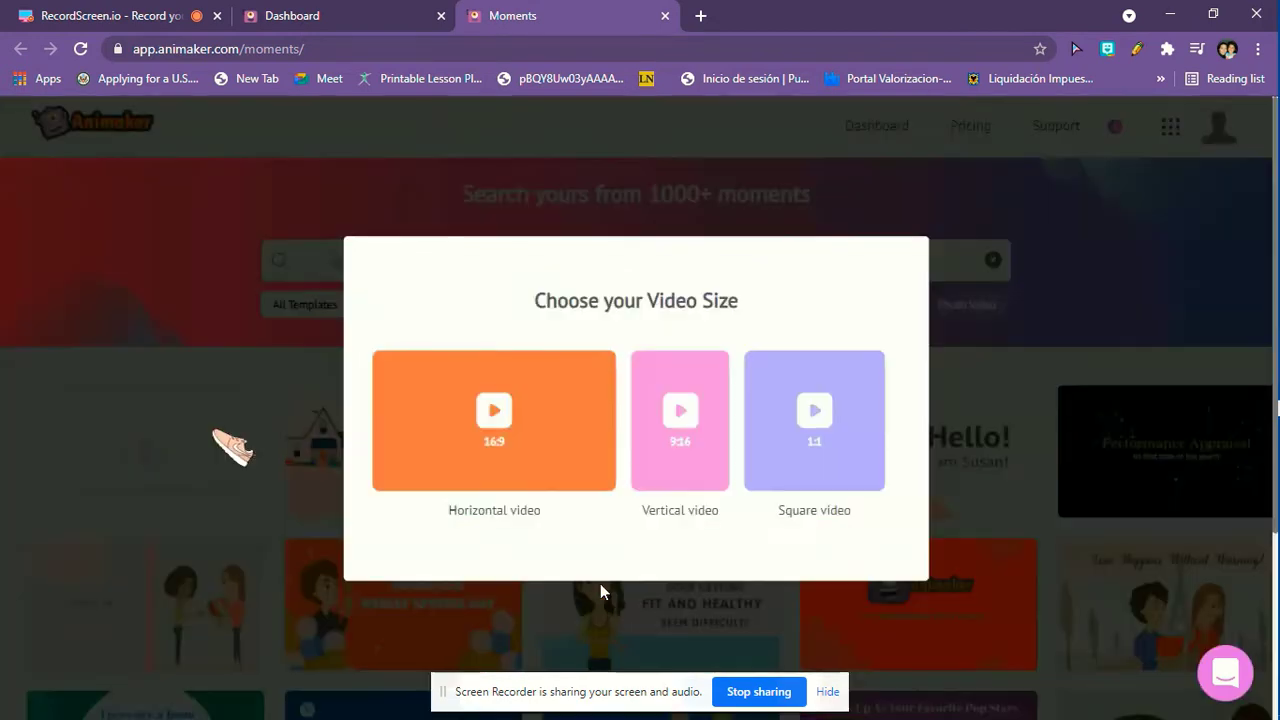
click(514, 426)
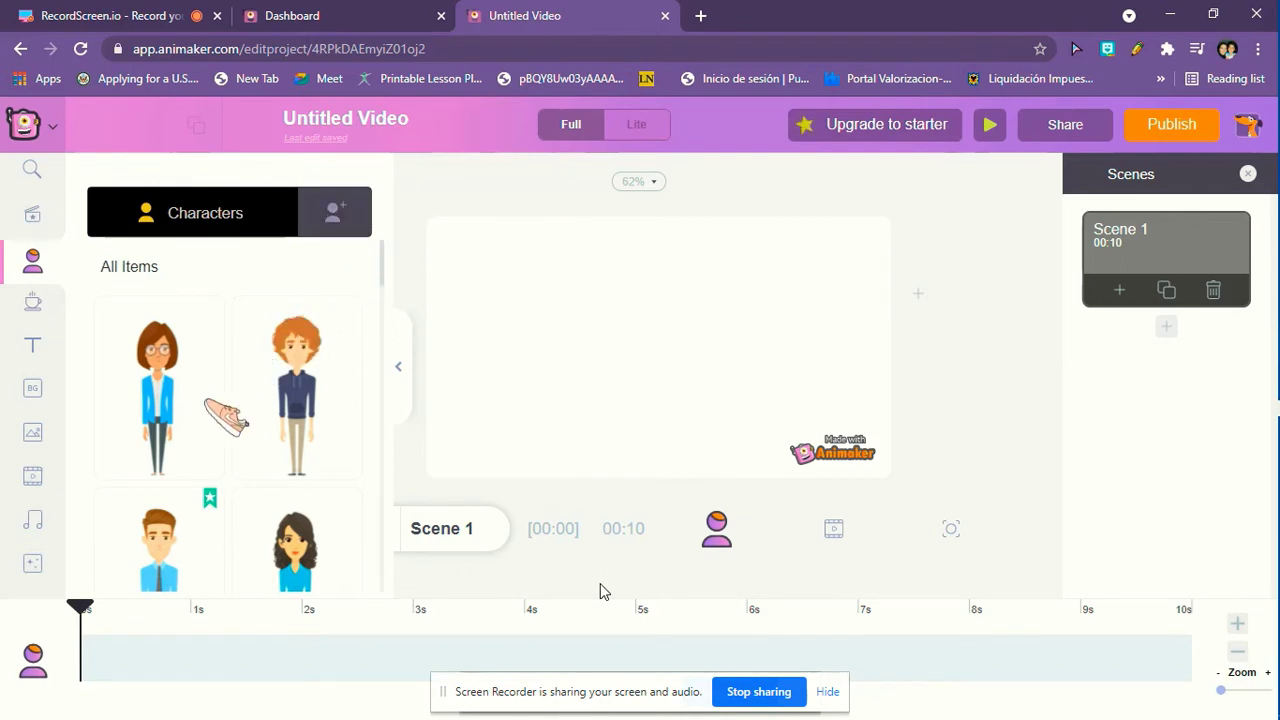
Add the custom dark-haired woman in a pink top from My Characters to Scene 1
click(345, 218)
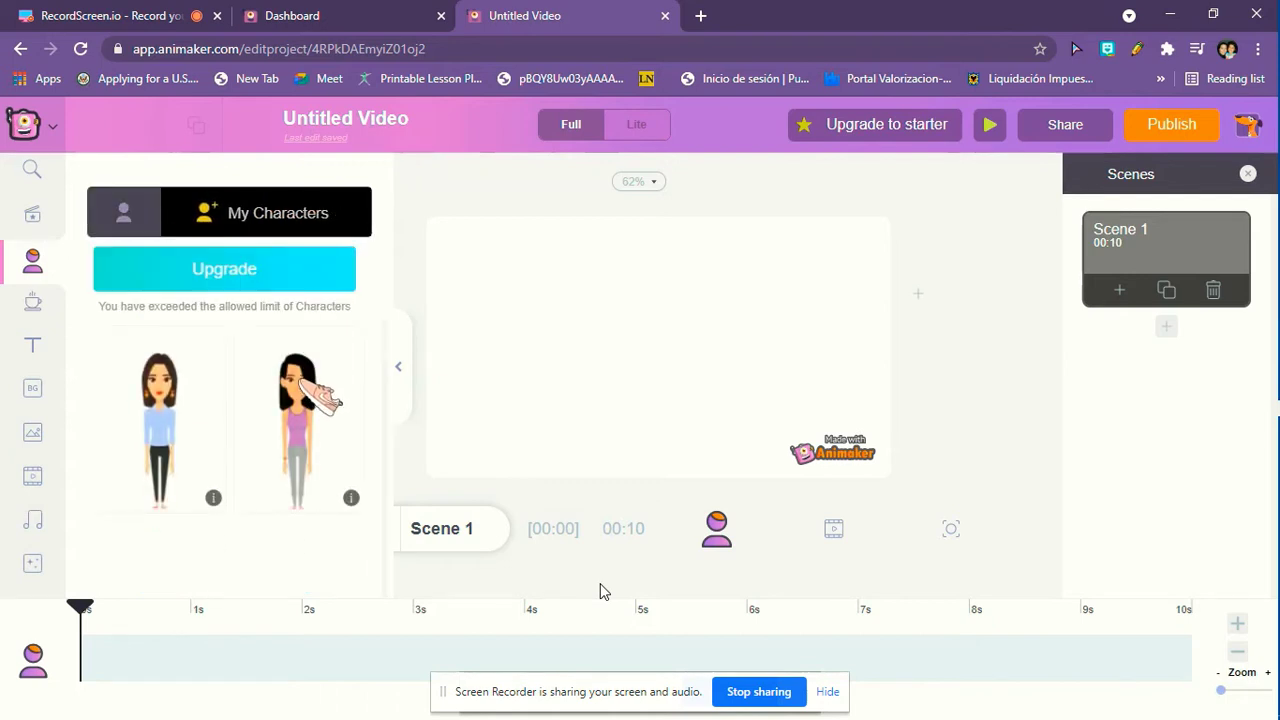
click(311, 390)
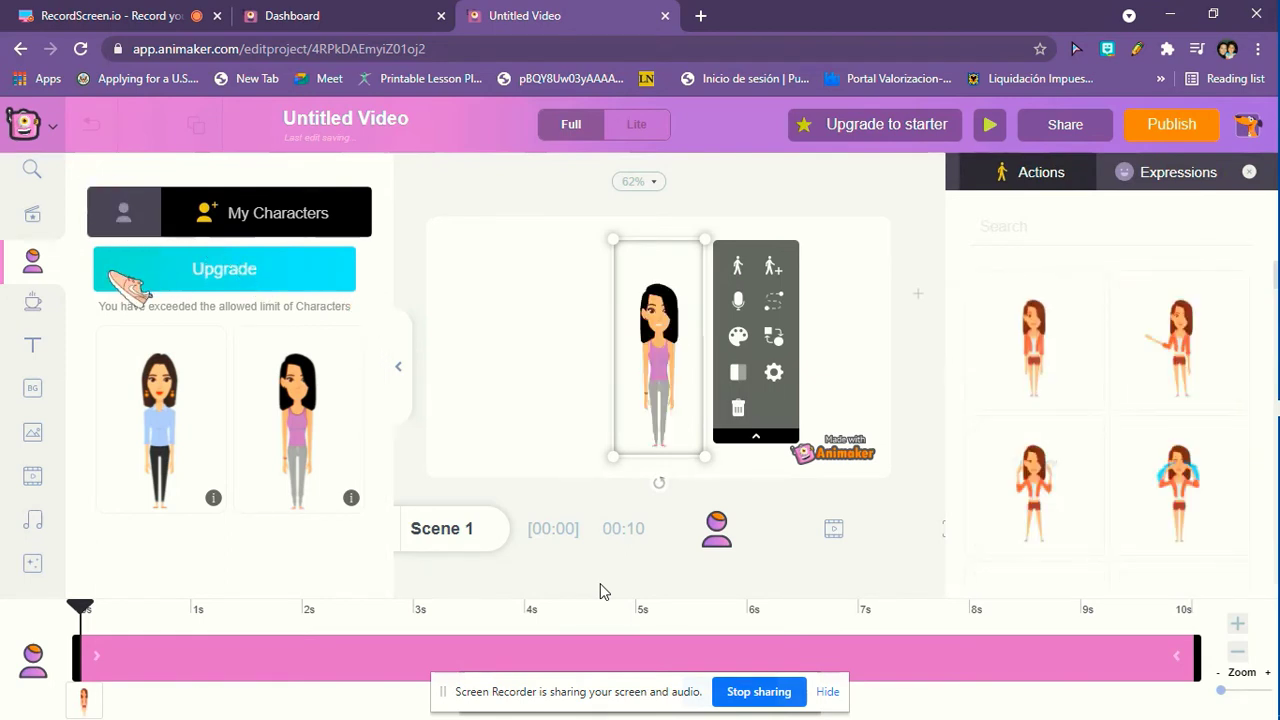
click(122, 212)
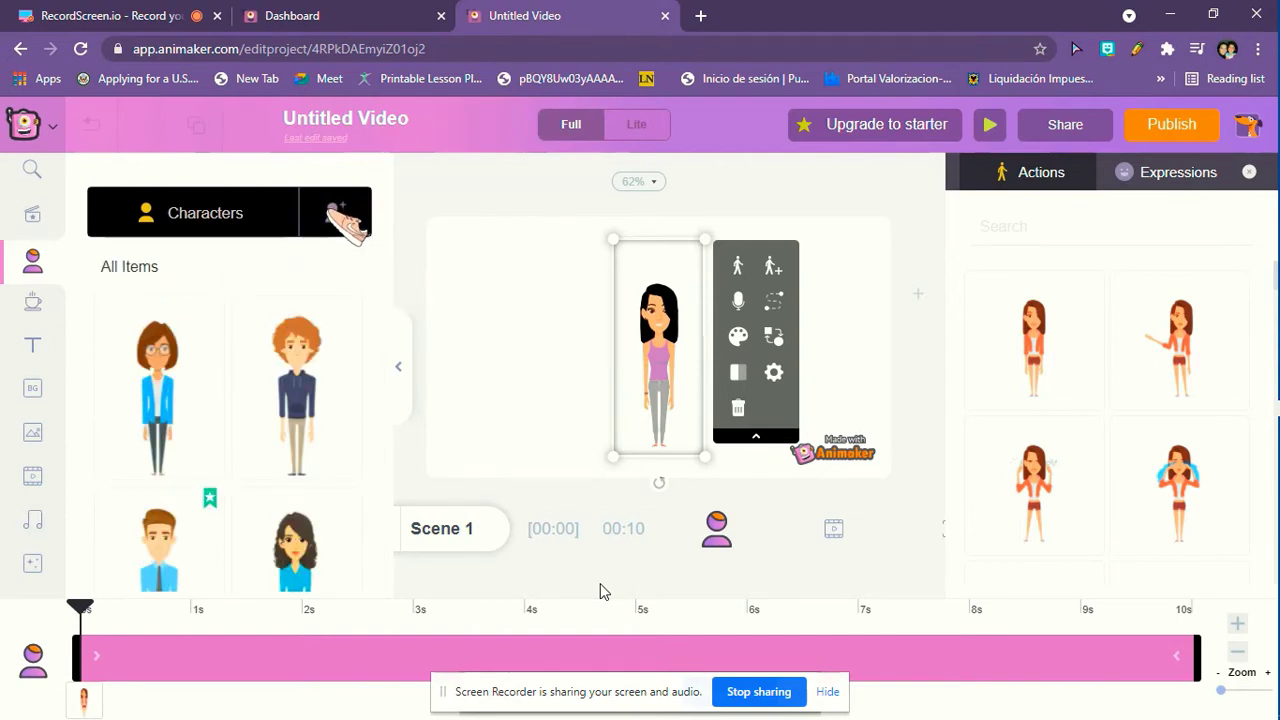
click(338, 214)
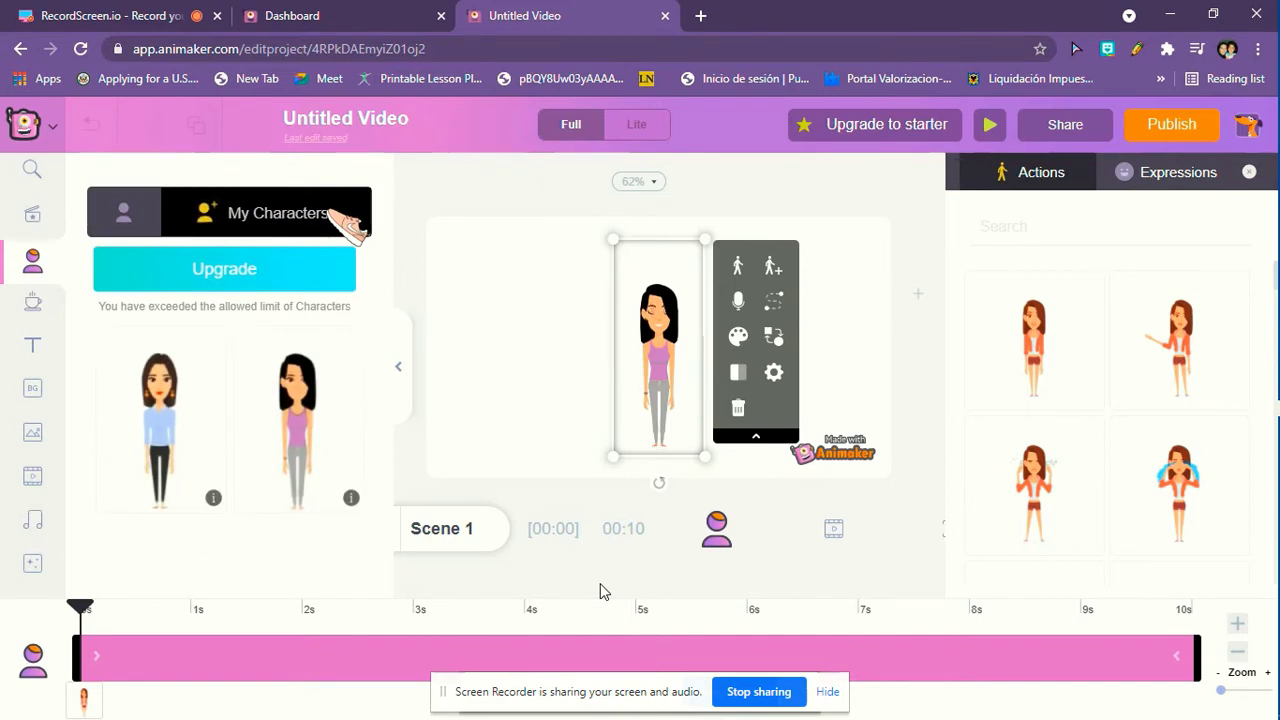
Shift the woman slightly left and set the 'park' background found by search
drag(651, 350, 588, 336)
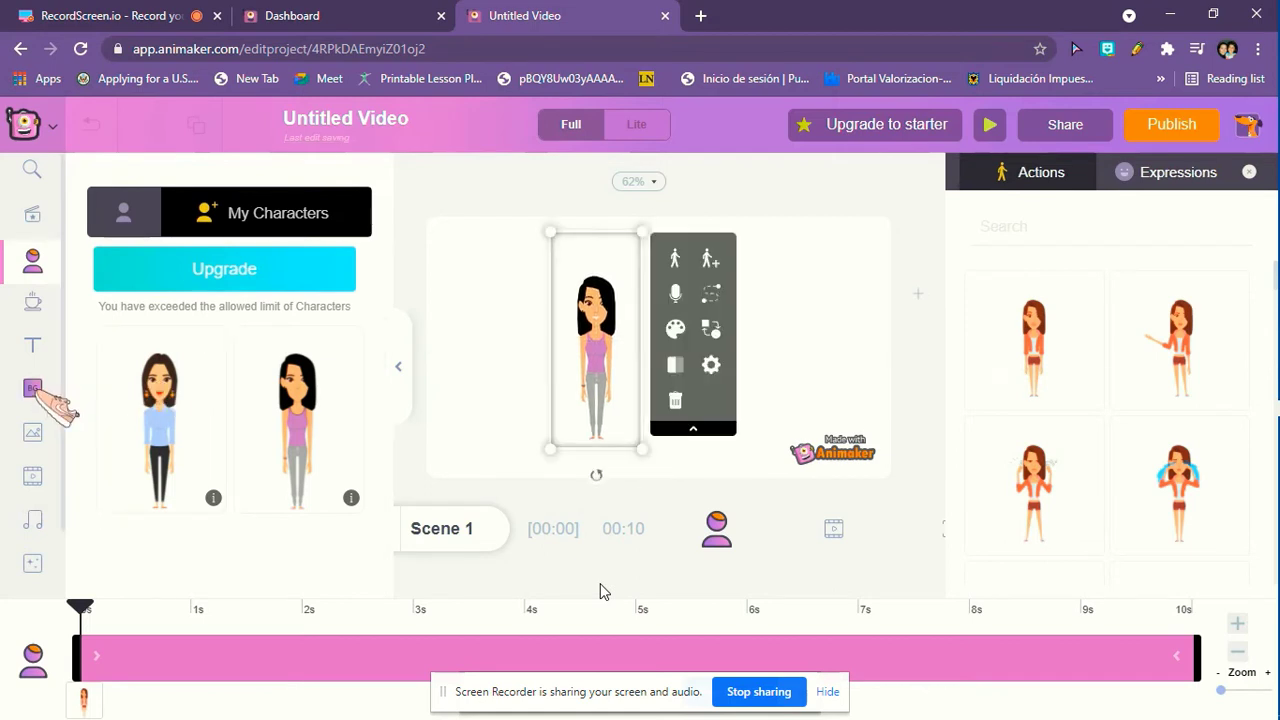
click(34, 389)
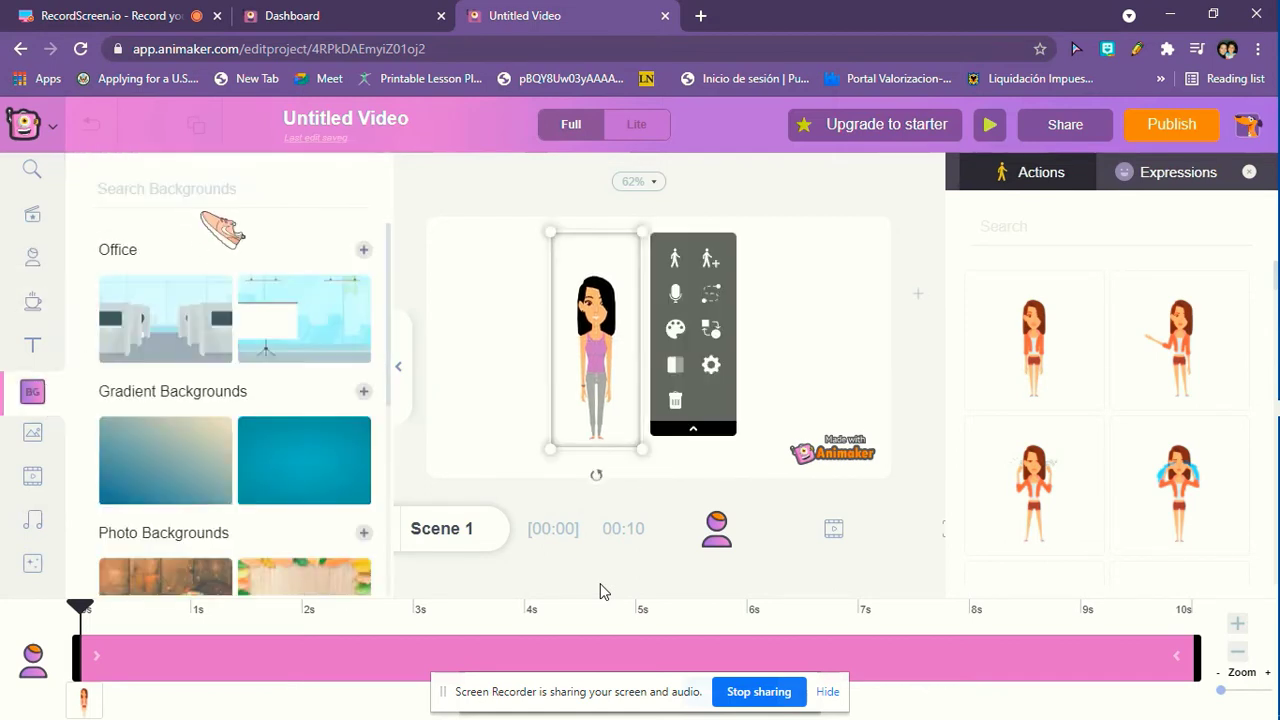
click(212, 193)
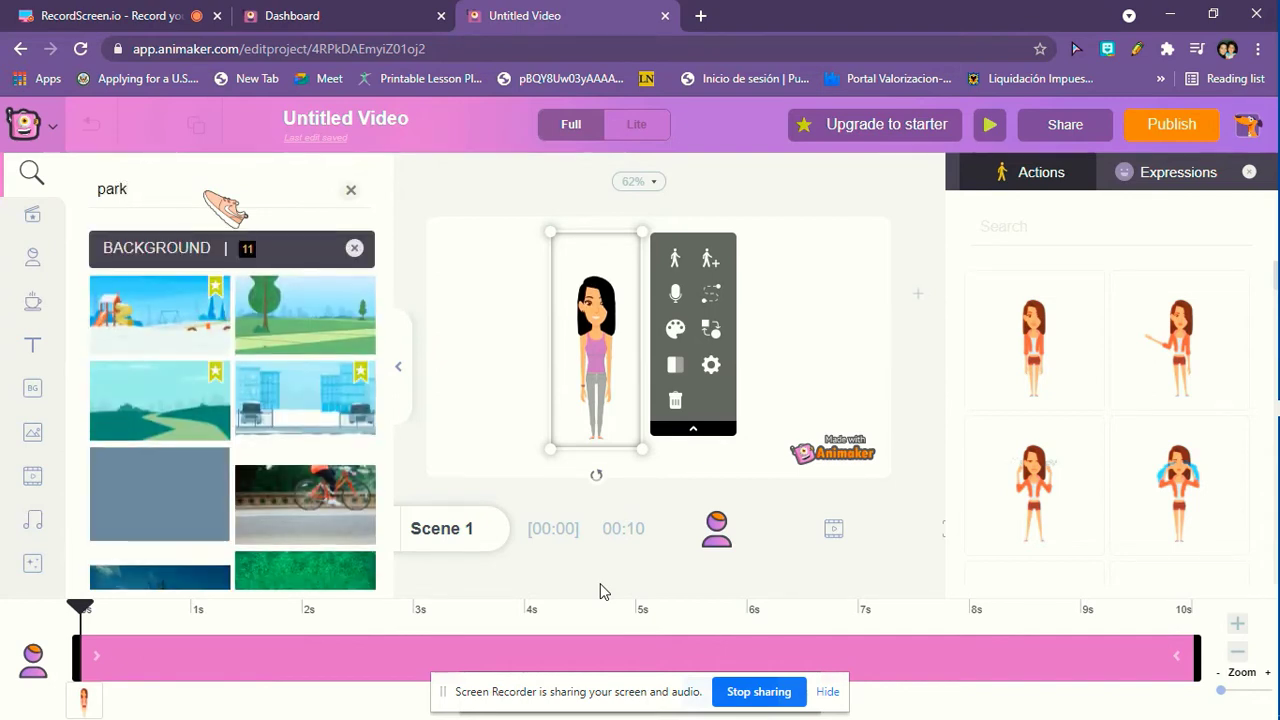
click(305, 318)
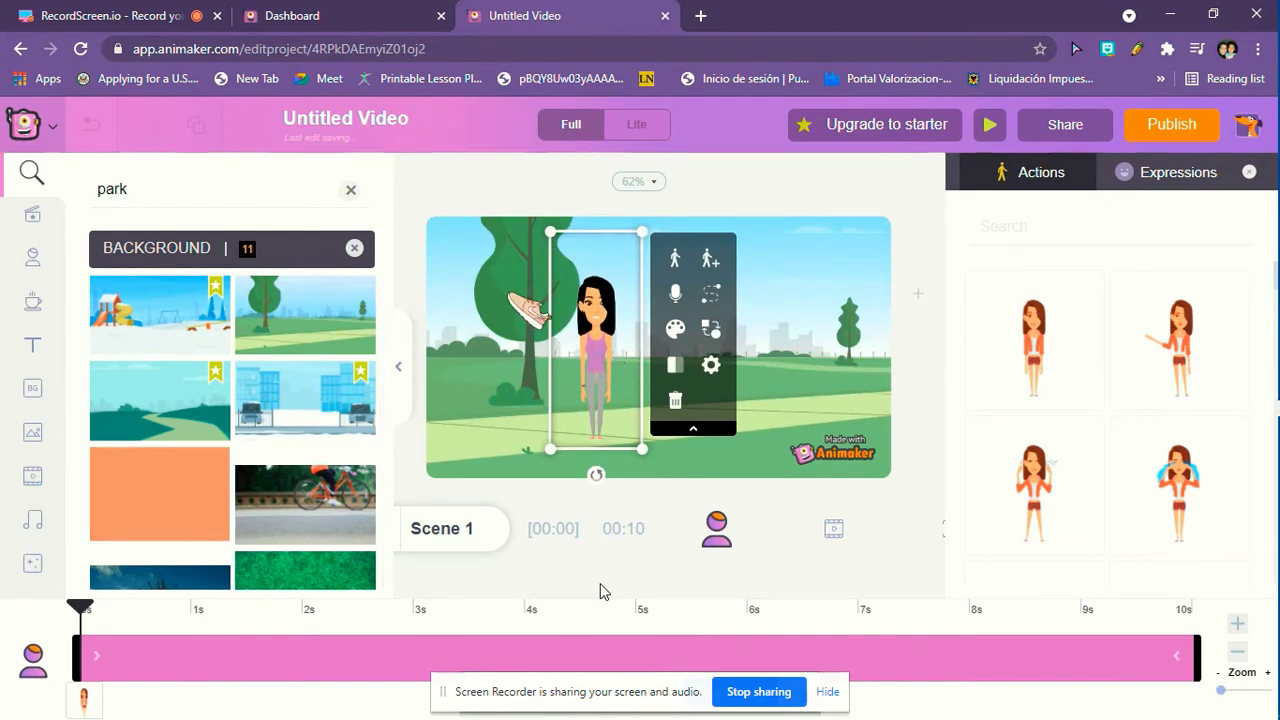
click(350, 191)
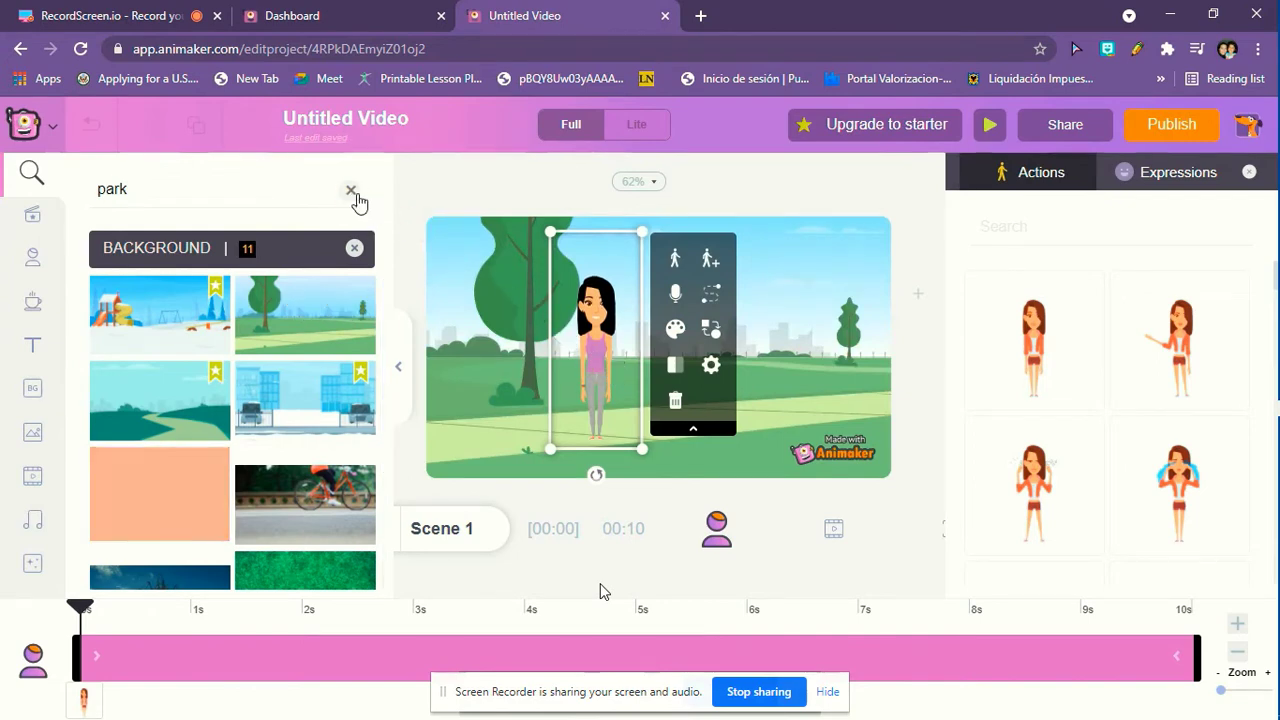
click(402, 390)
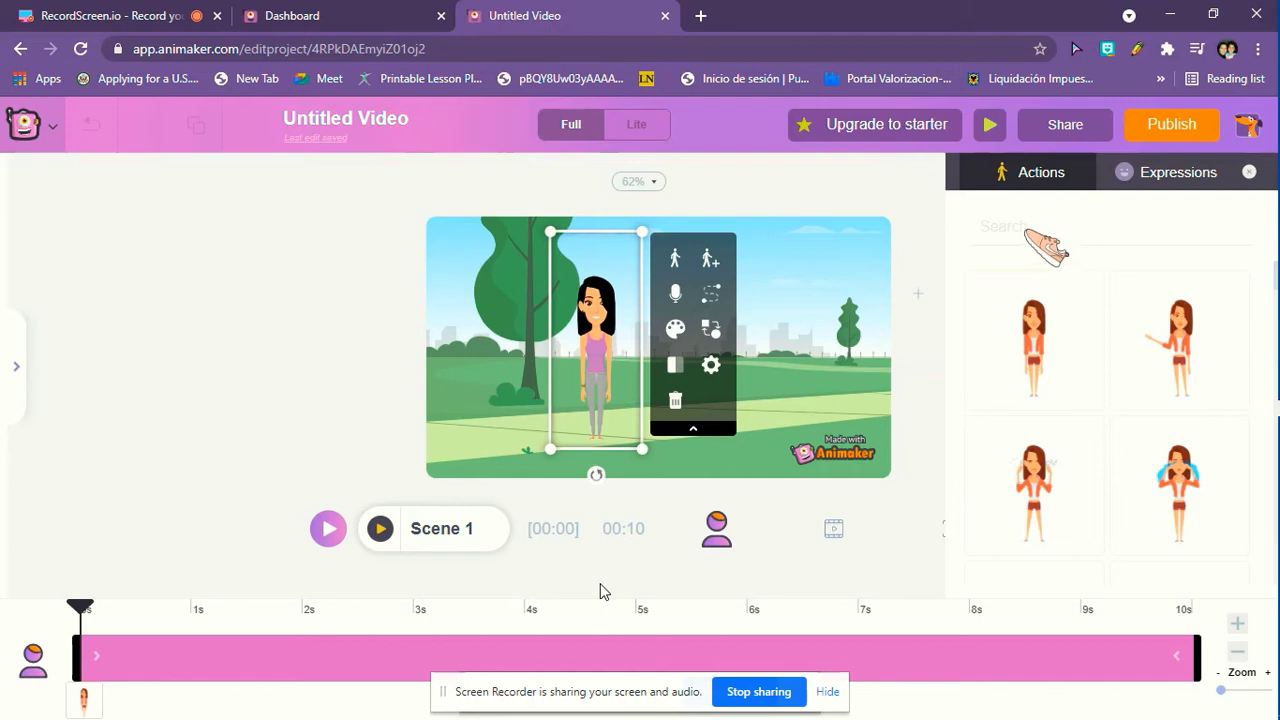
click(1027, 231)
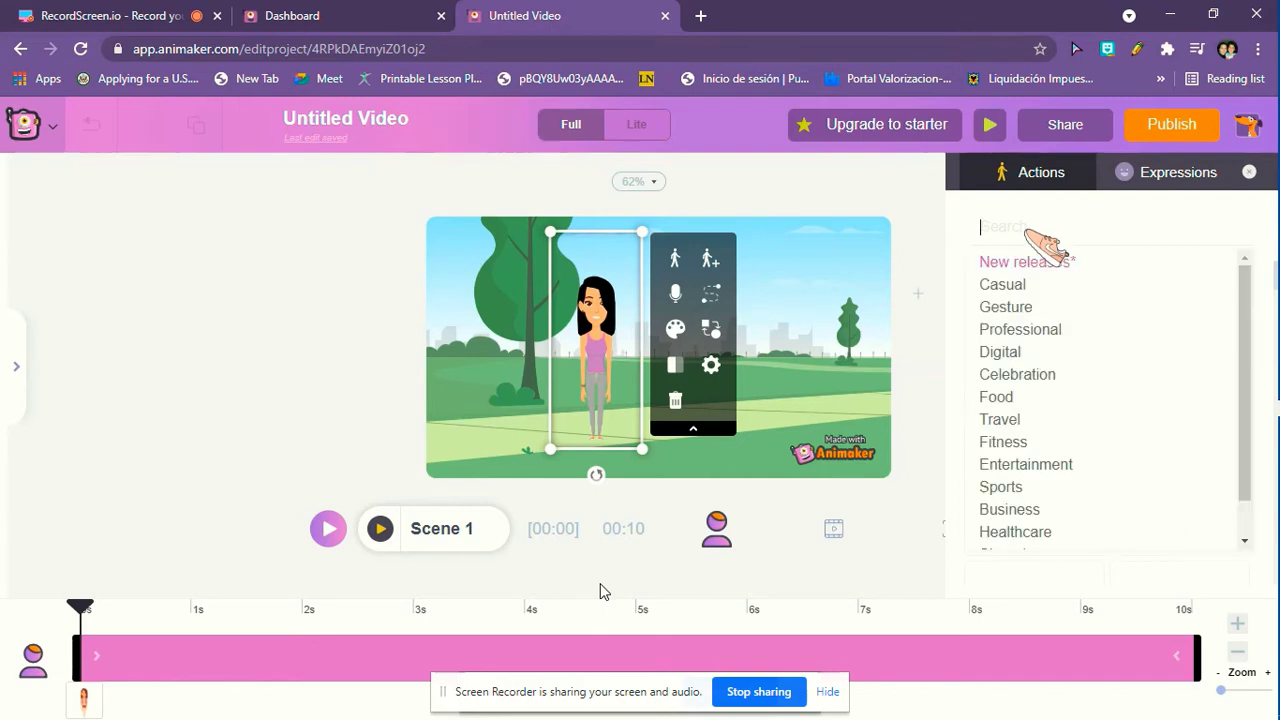
text(walking)
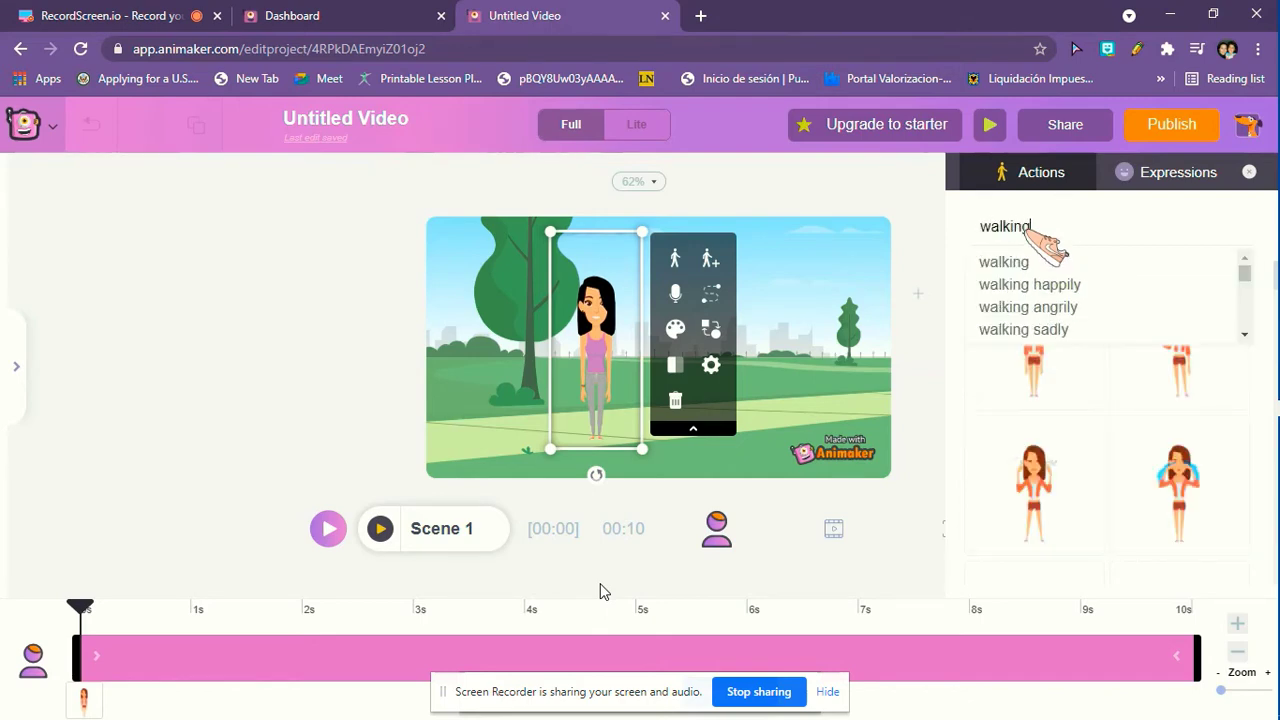
key(Return)
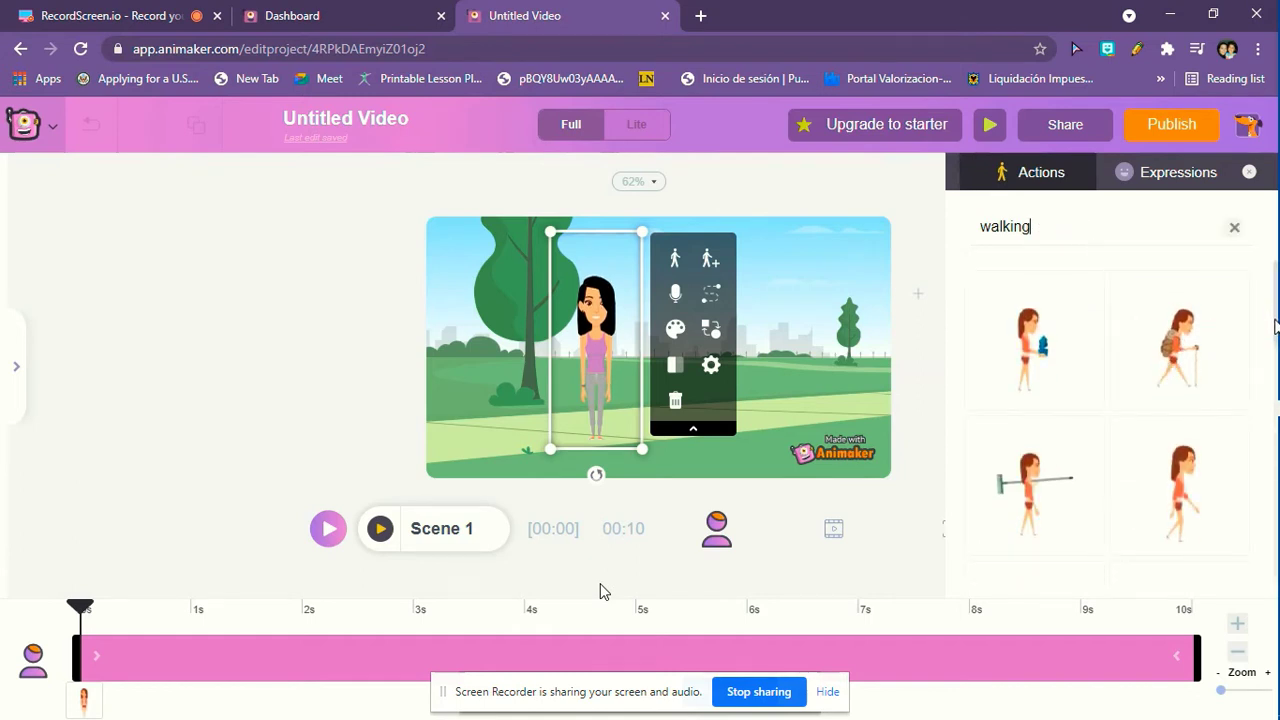
scroll(1275, 326, down, 1)
scroll(1275, 344, down, 2)
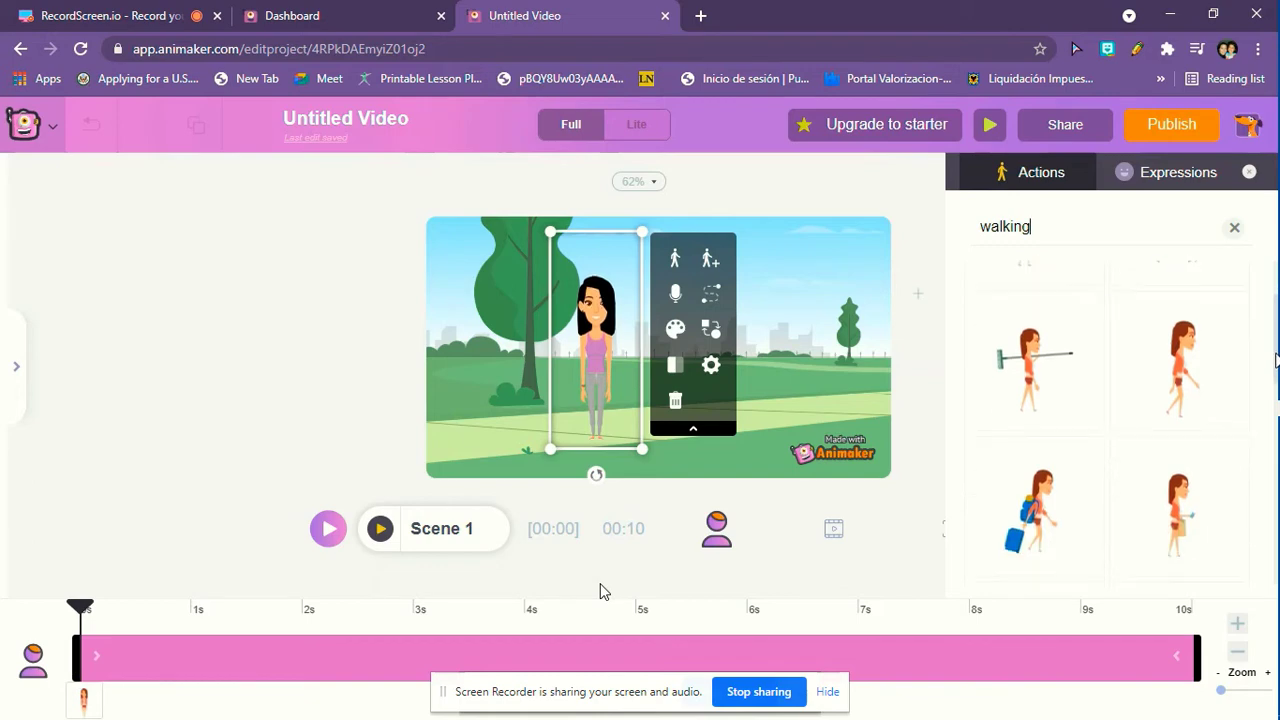
scroll(1274, 398, down, 2)
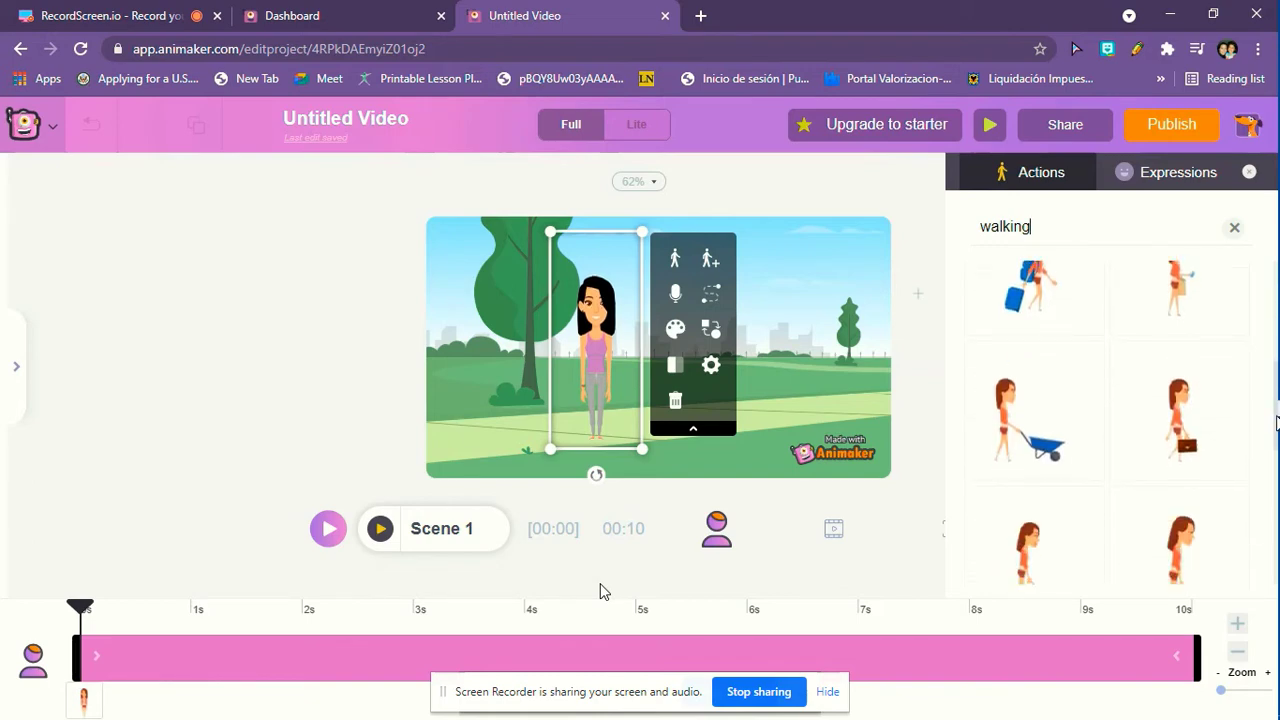
scroll(1274, 398, down, 3)
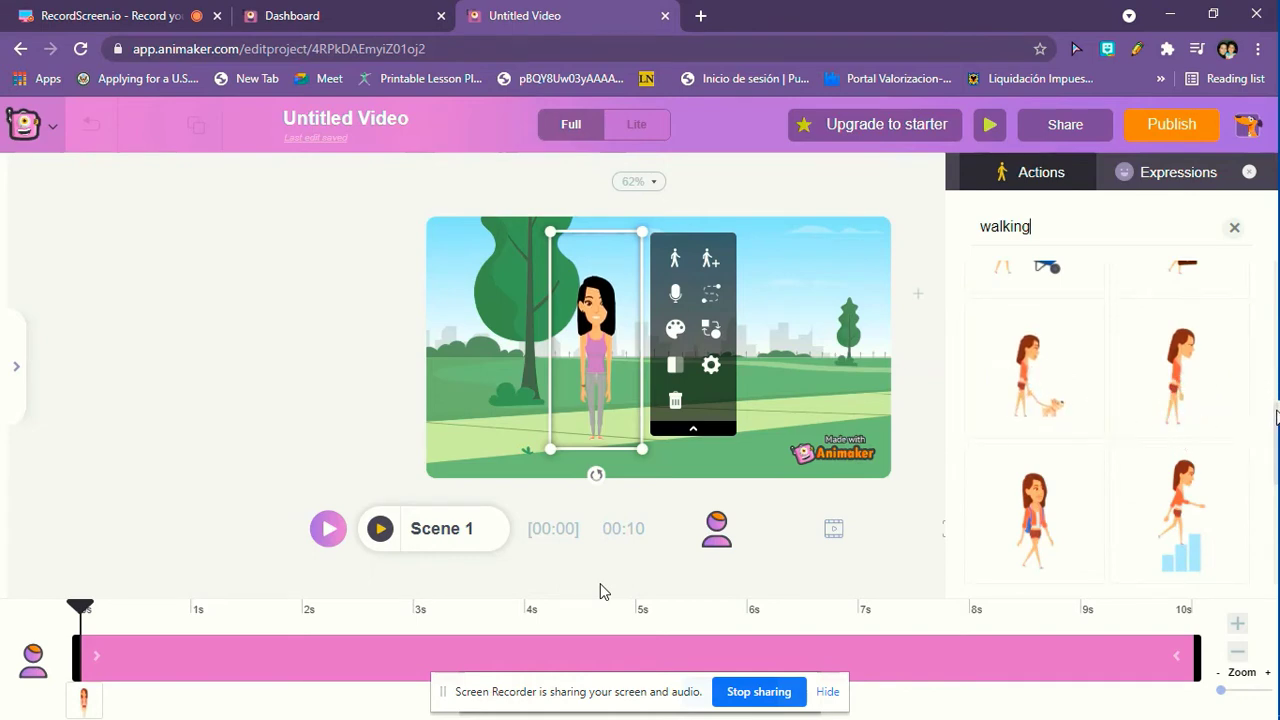
scroll(1276, 421, up, 3)
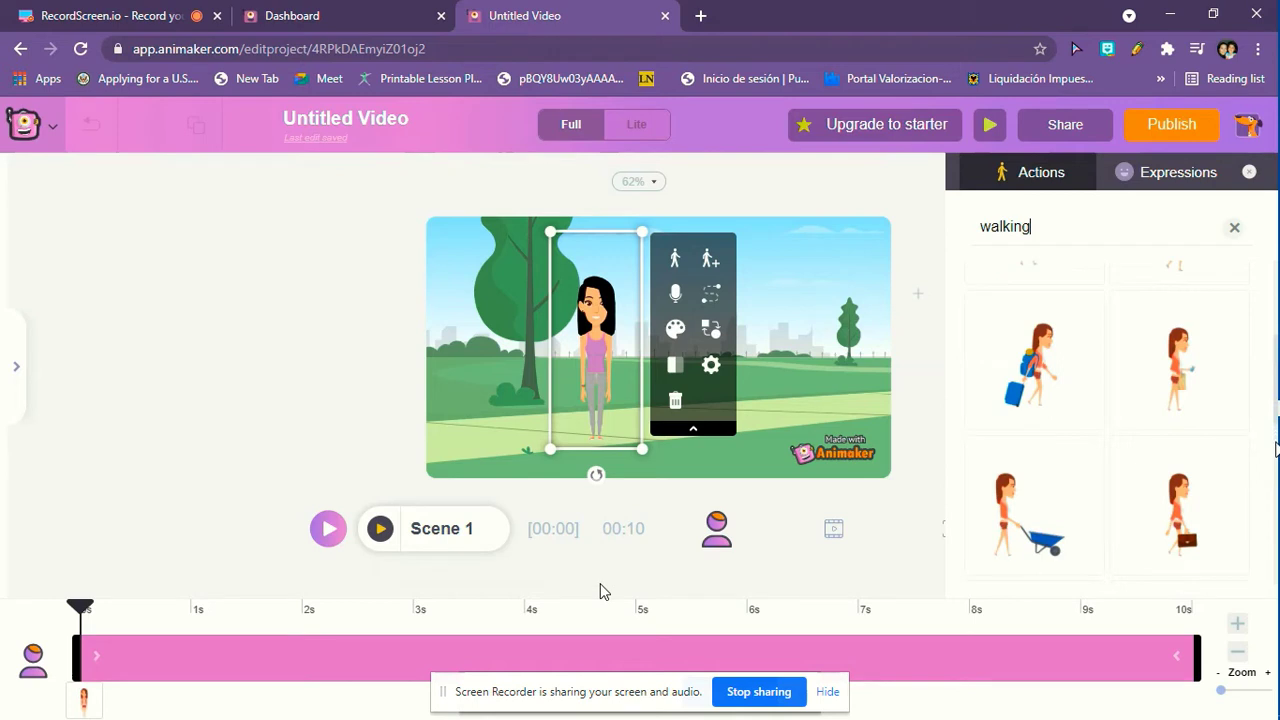
drag(1276, 395, 1276, 541)
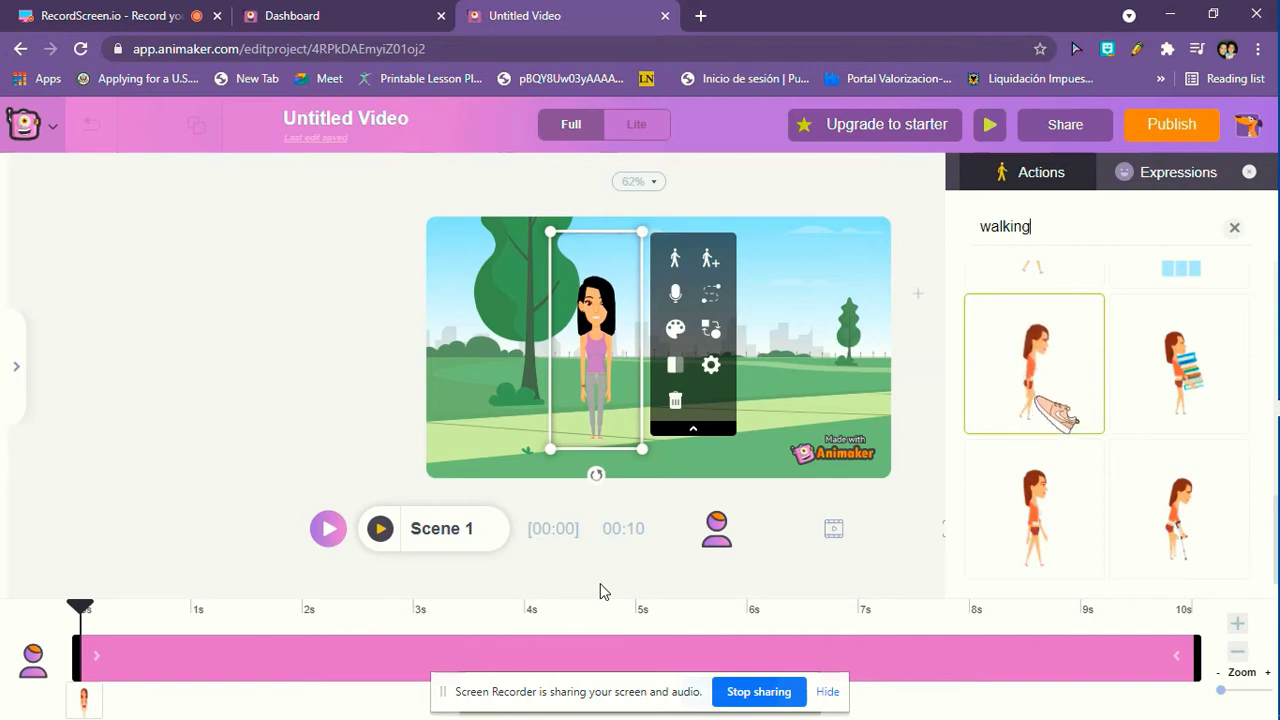
Give the woman a walking action and a Smiling expression, placing her at the stage's left edge
drag(1057, 412, 595, 378)
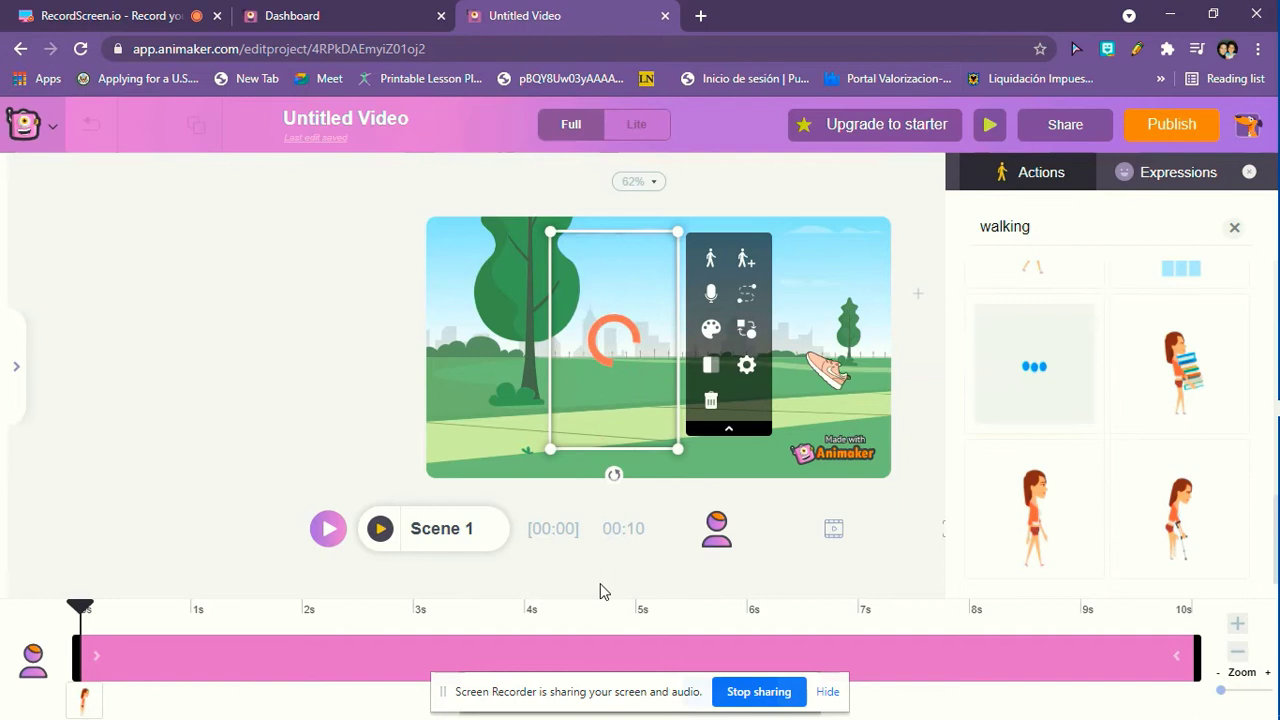
click(1150, 176)
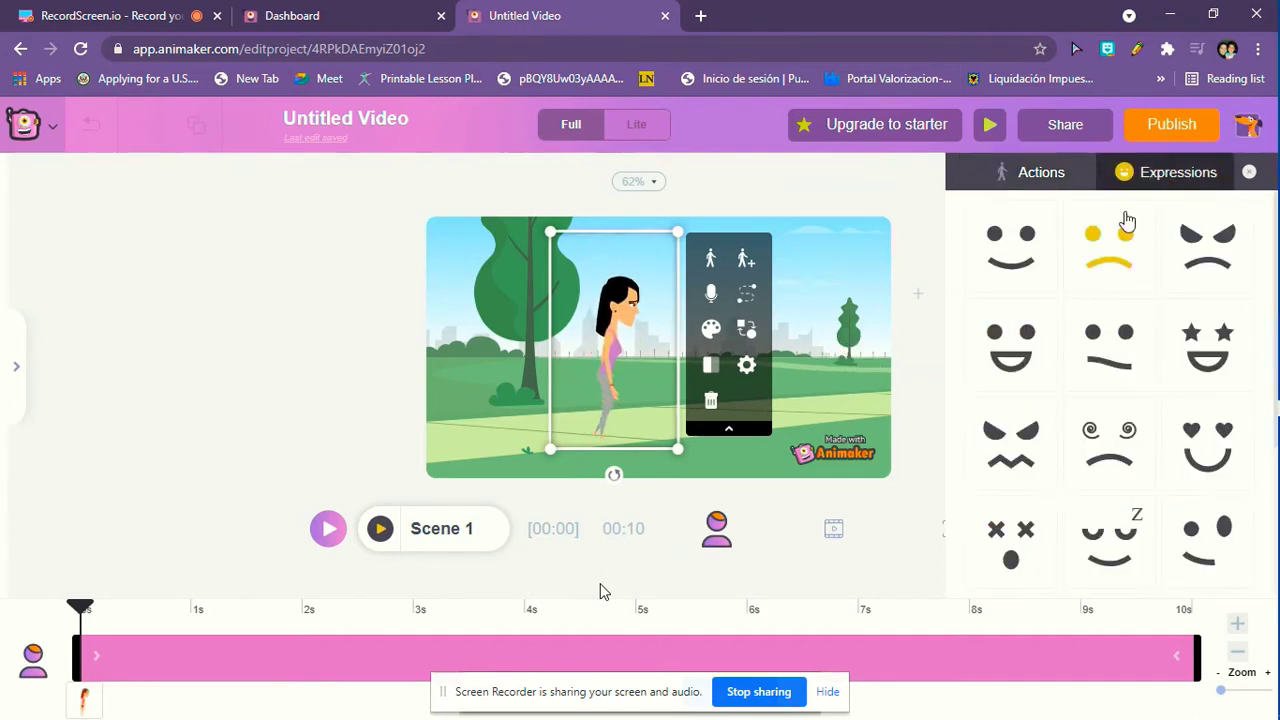
click(1030, 346)
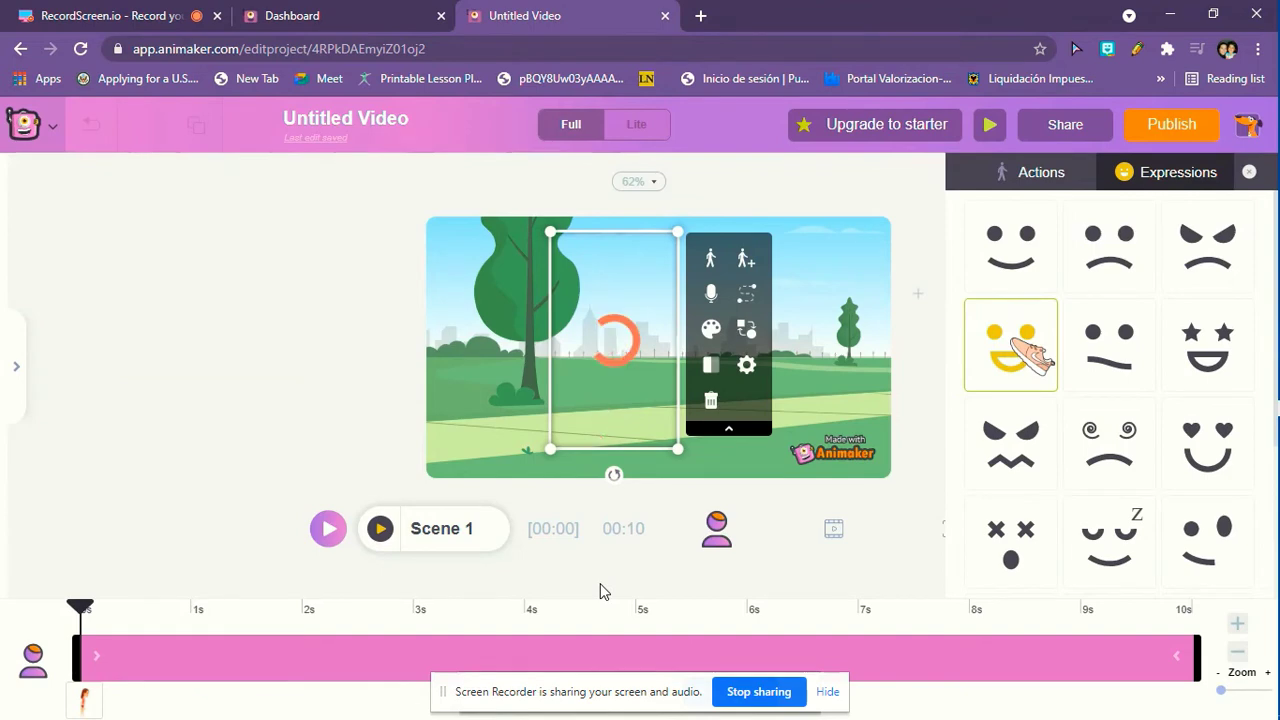
click(1038, 176)
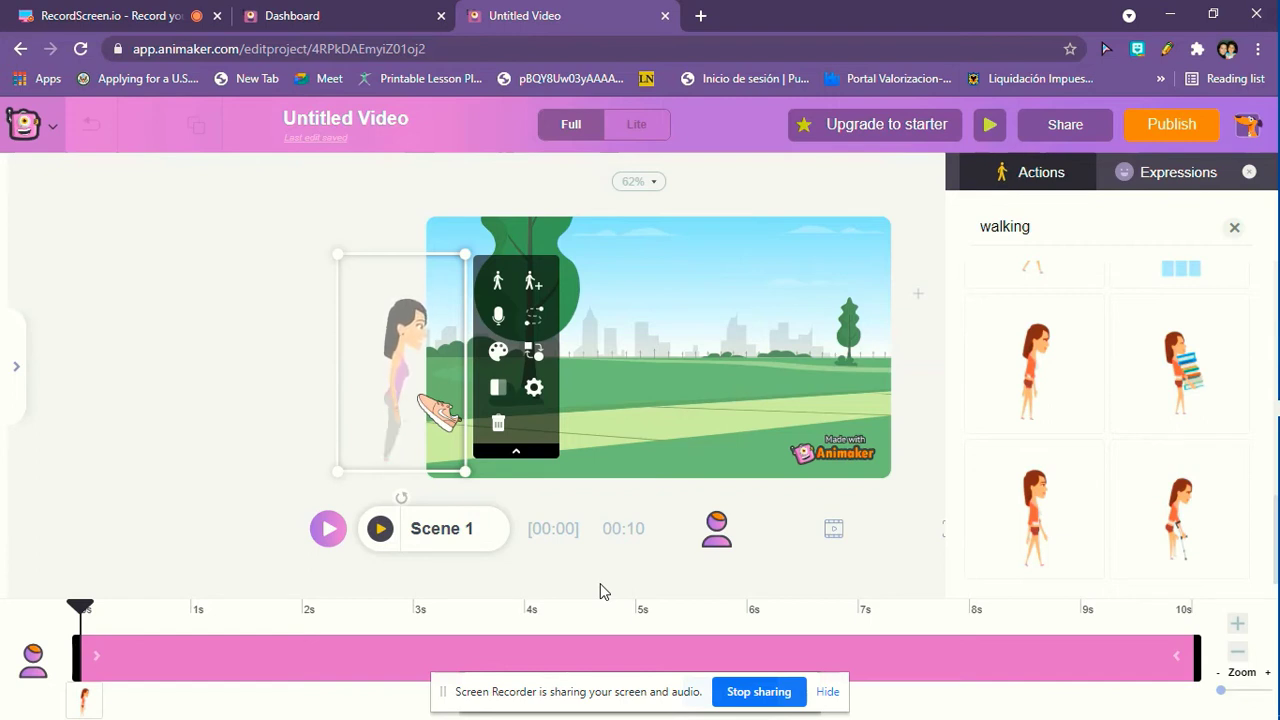
Add a Smartmove path taking the woman from off the left edge across the park
click(537, 318)
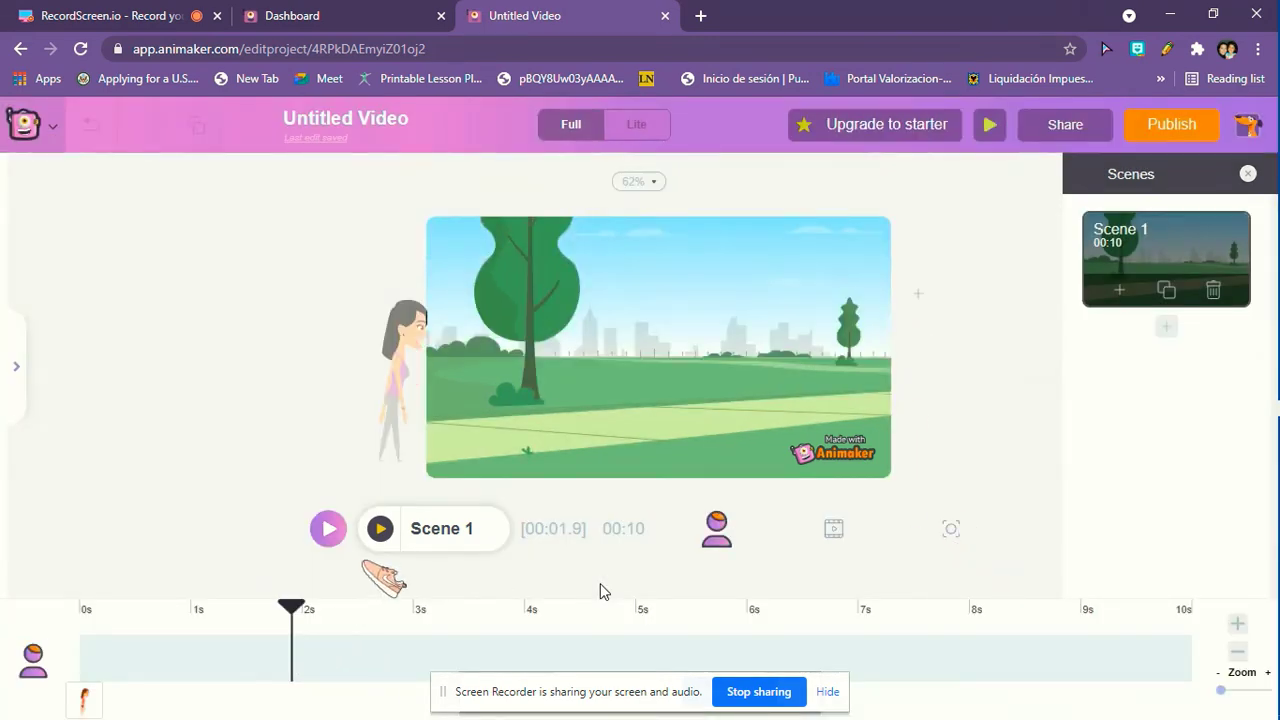
Preview Scene 1 from the beginning, then stop the preview
click(375, 536)
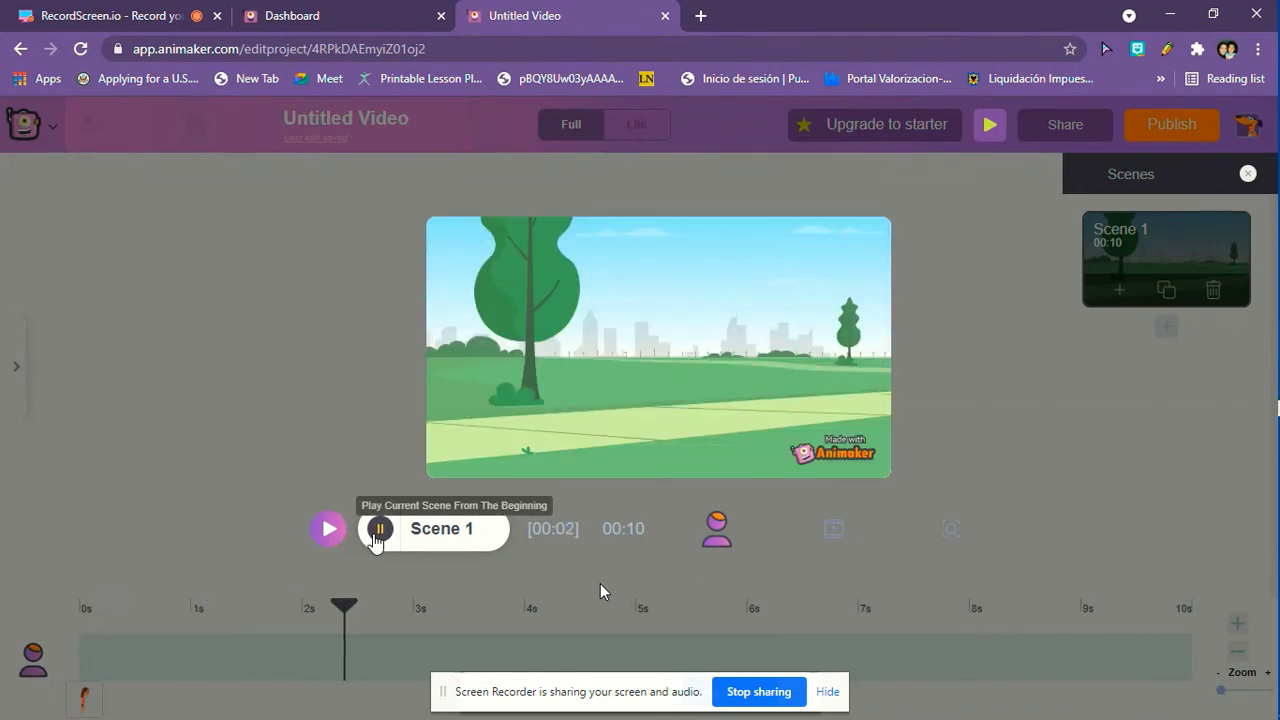
click(380, 530)
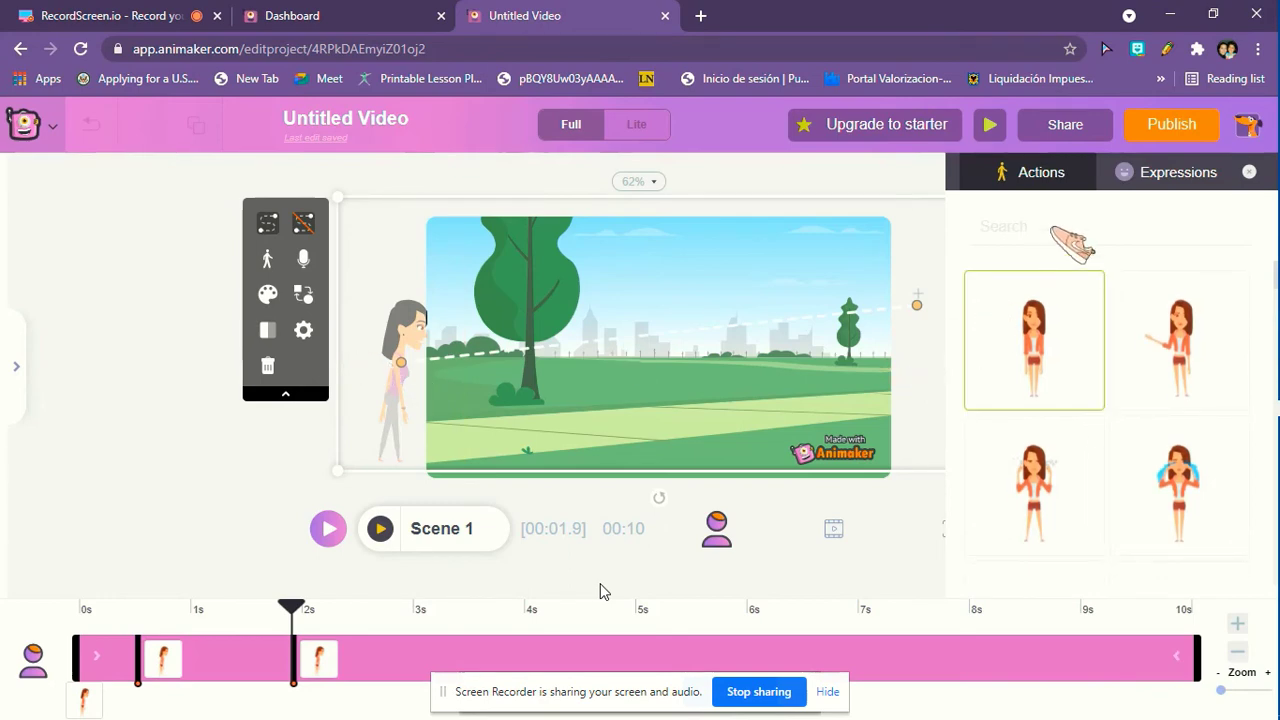
Search actions for 'walki', apply the dog-walking action, and move it to about 2.5s
text(walking)
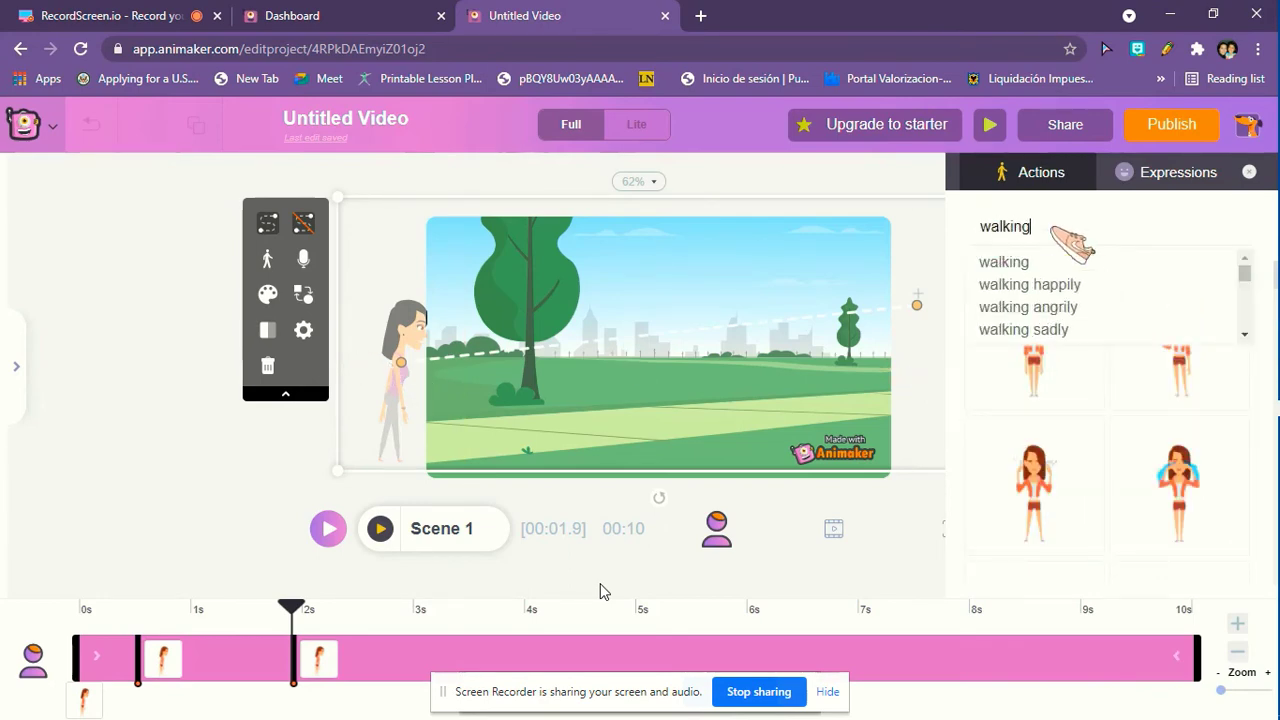
key(Return)
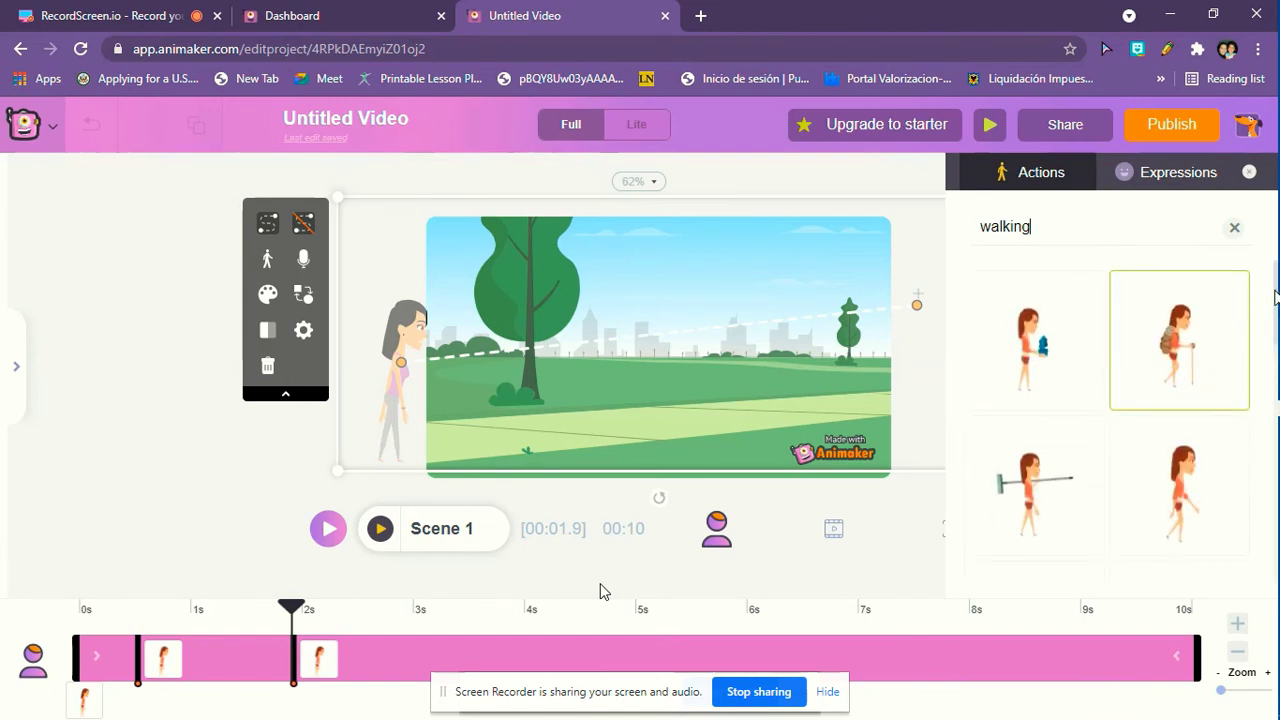
scroll(1275, 335, down, 3)
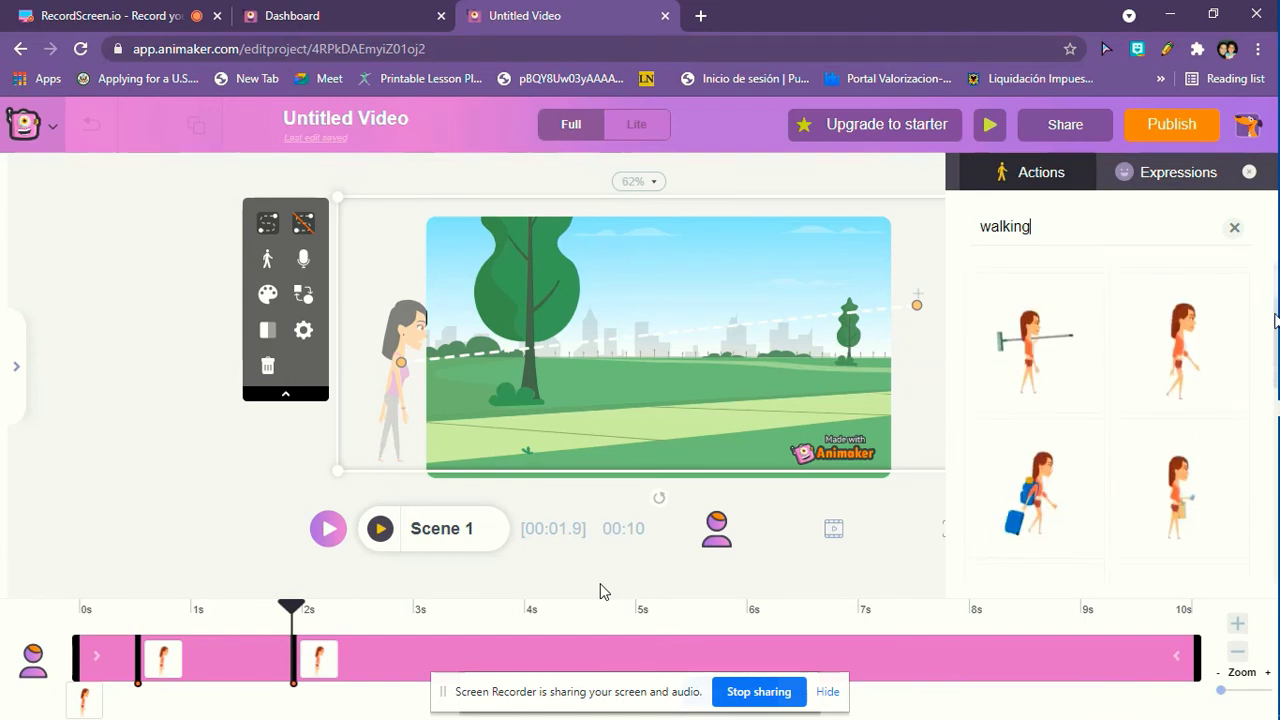
scroll(1276, 380, down, 3)
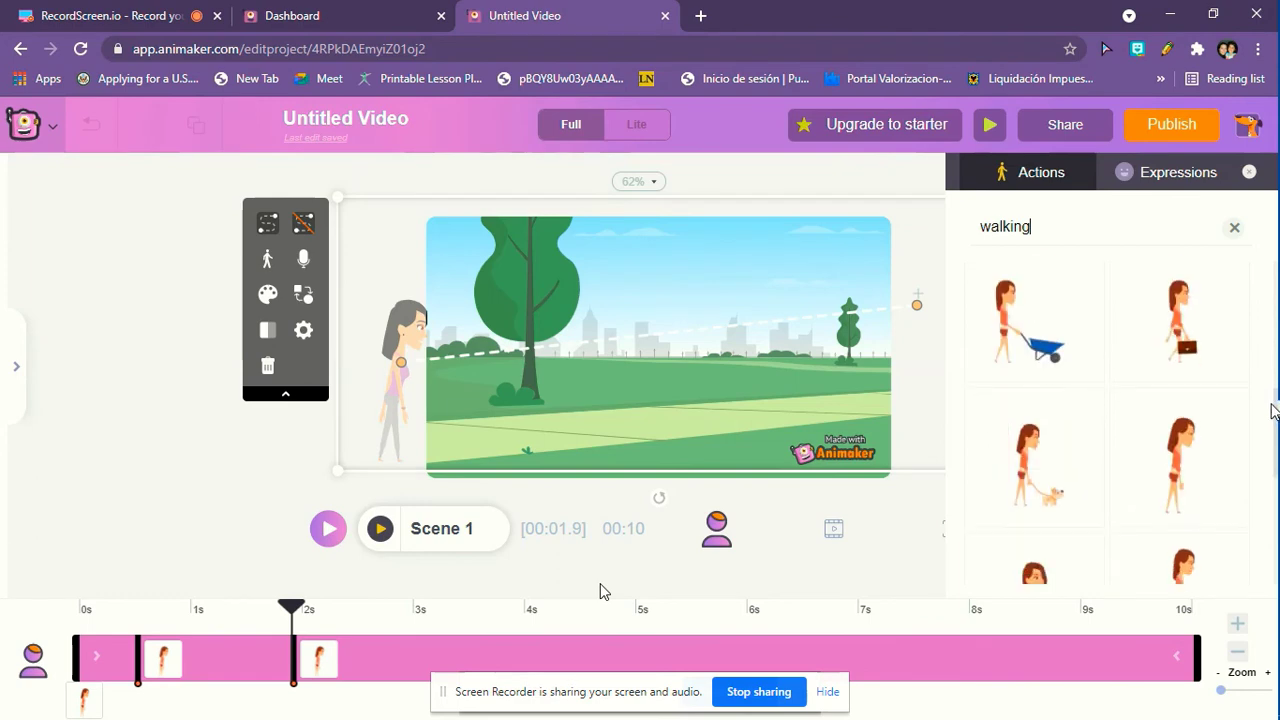
click(1032, 440)
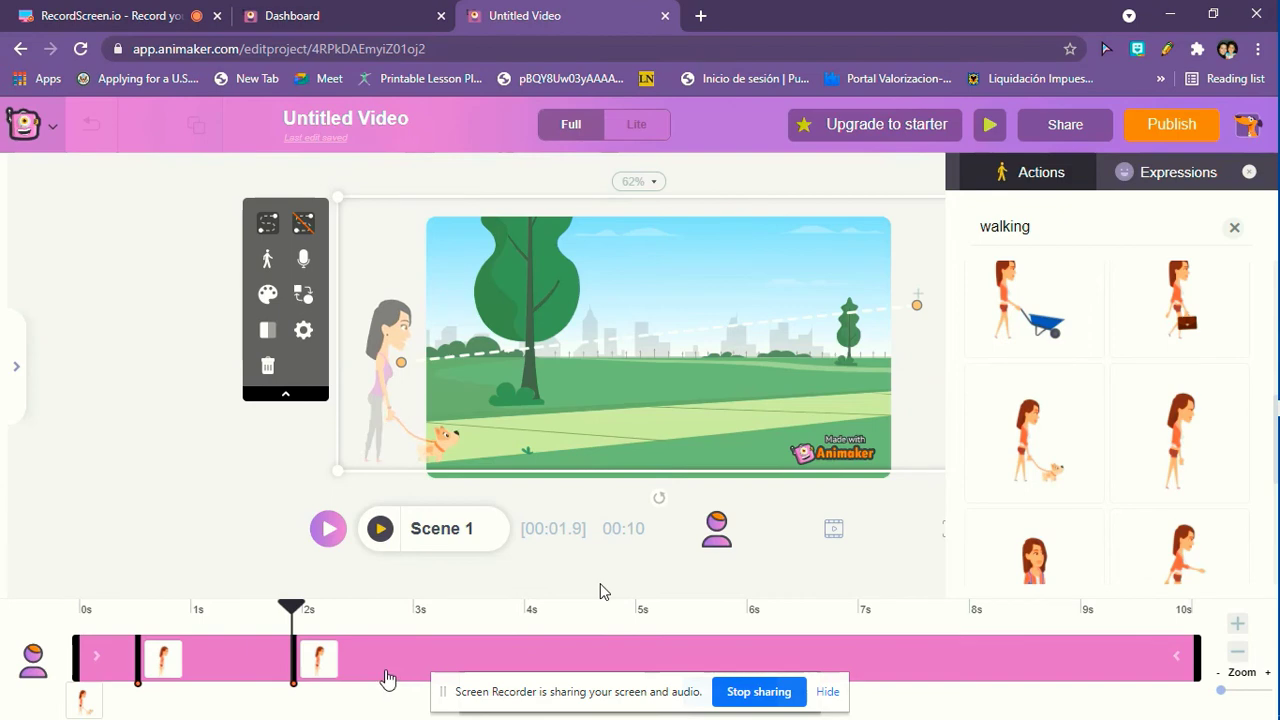
click(343, 671)
mouse_move(343, 671)
mouse_down()
mouse_move(391, 666)
mouse_move(373, 675)
mouse_up()
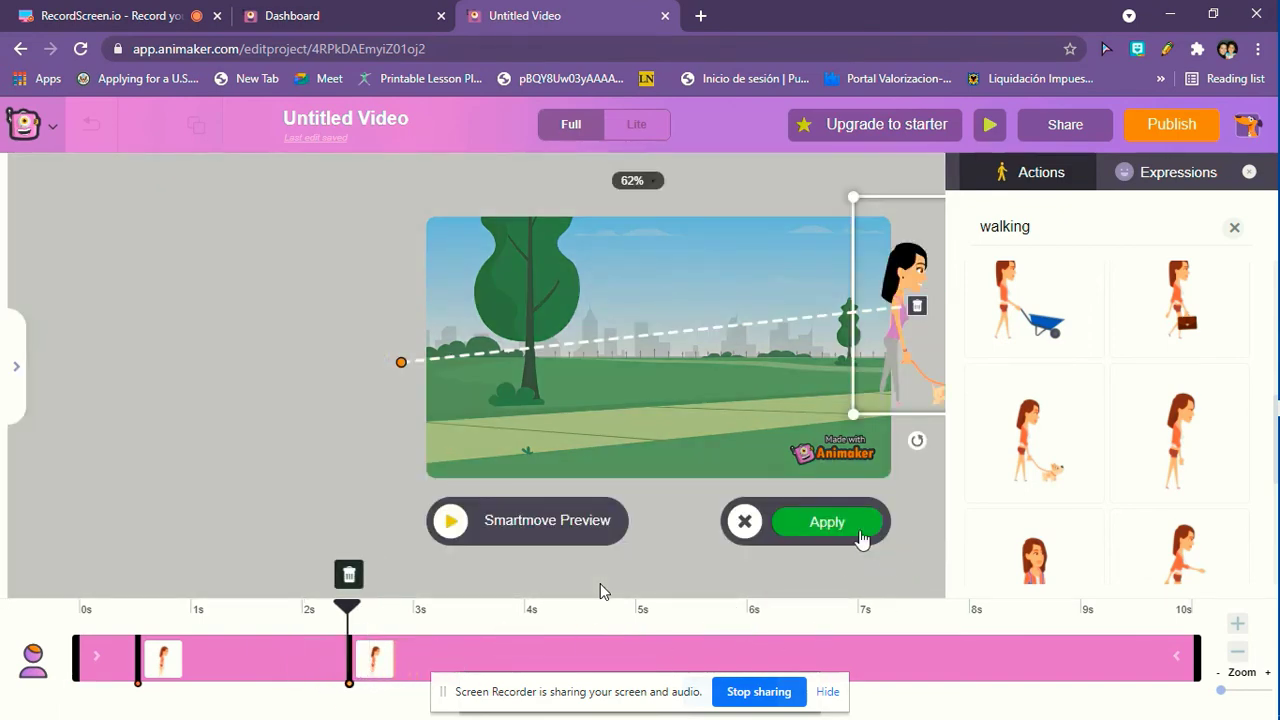
Apply the dog-walking Smartmove path and preview the whole video
click(860, 530)
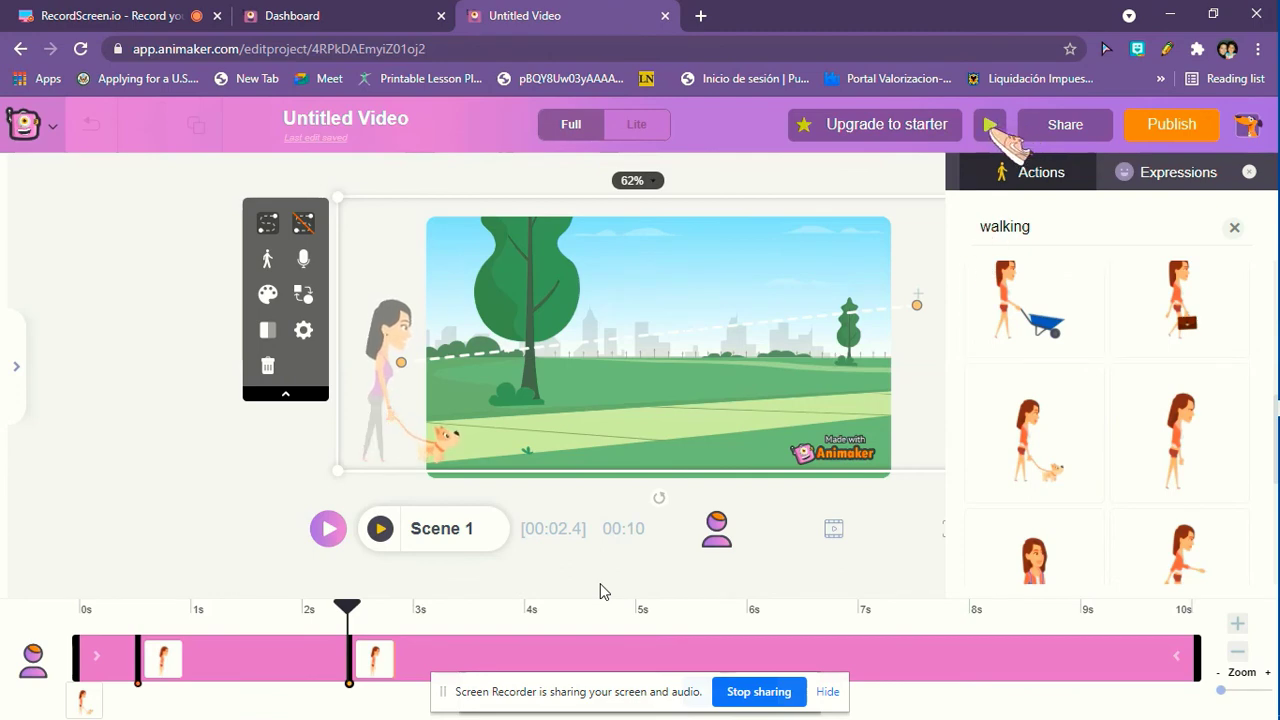
click(990, 124)
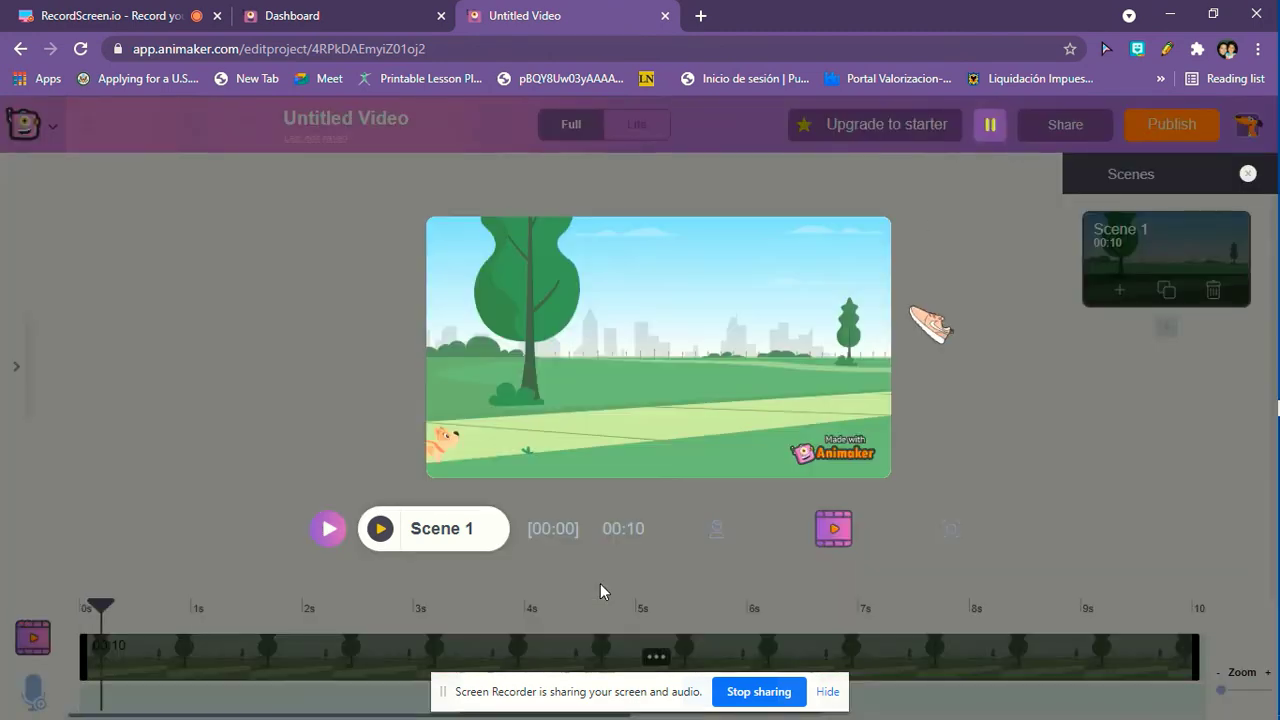